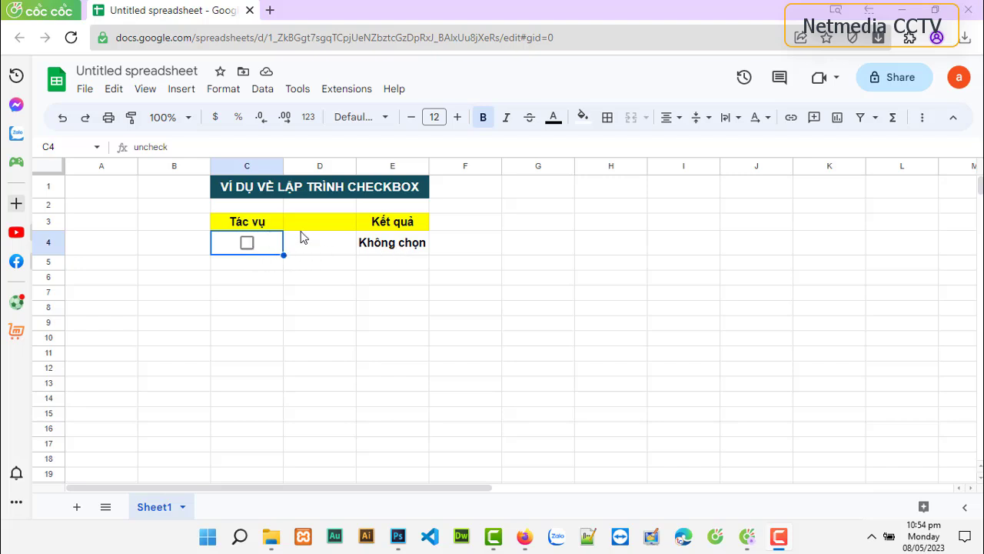
Step: Tick and untick the example checkbox to demo the status change, then start a new file in Drive
click(246, 244)
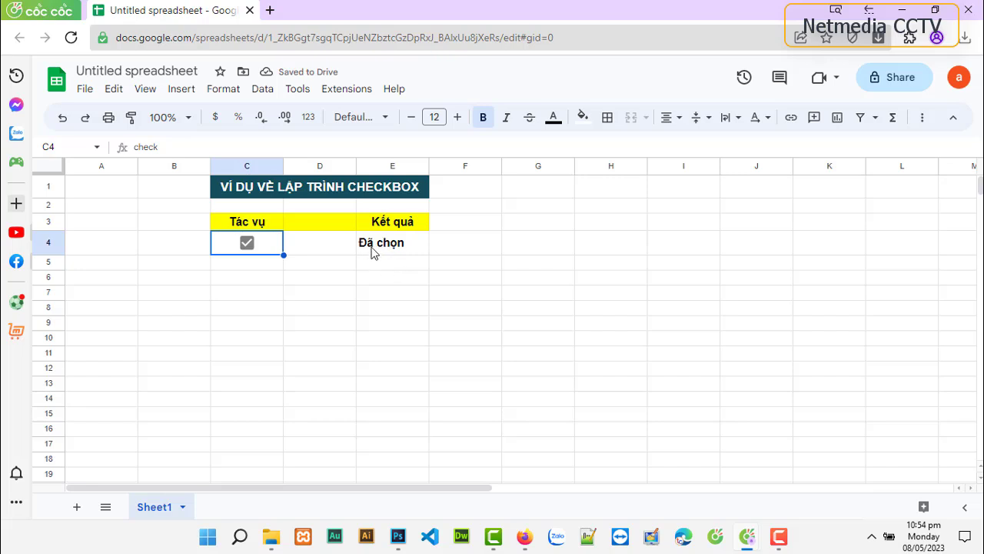
click(247, 243)
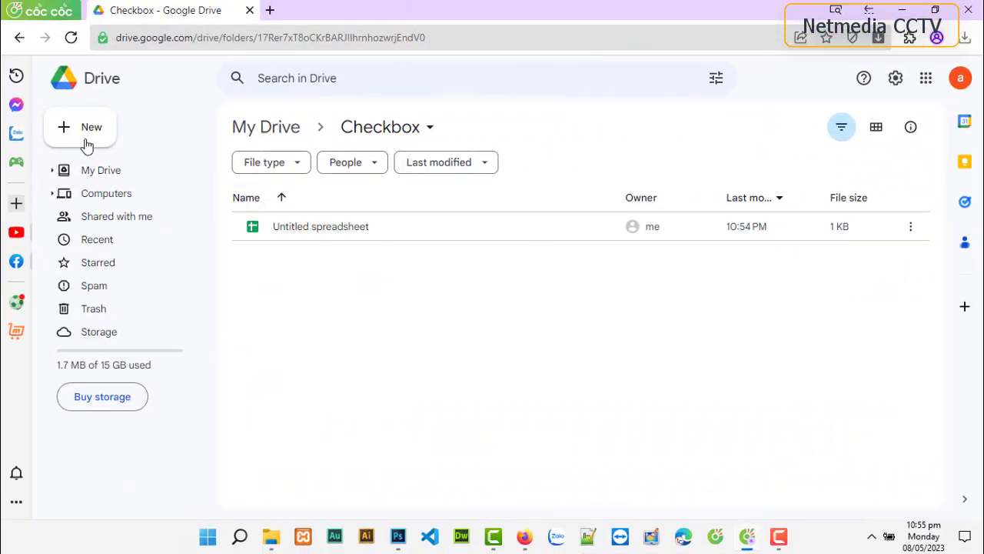
click(85, 142)
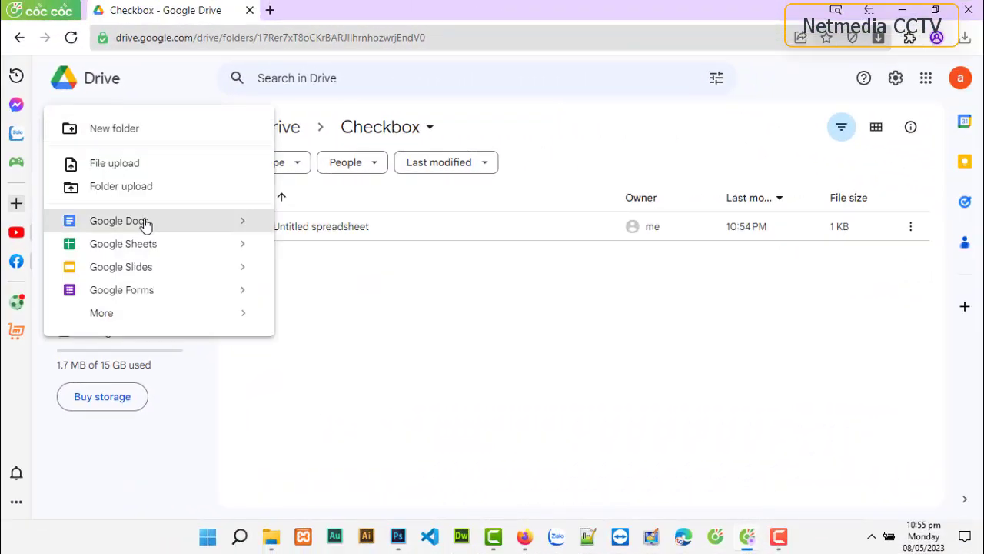
Step: Create a blank spreadsheet and add a Checkbox data validation rule to cell C3
mouse_move(242, 249)
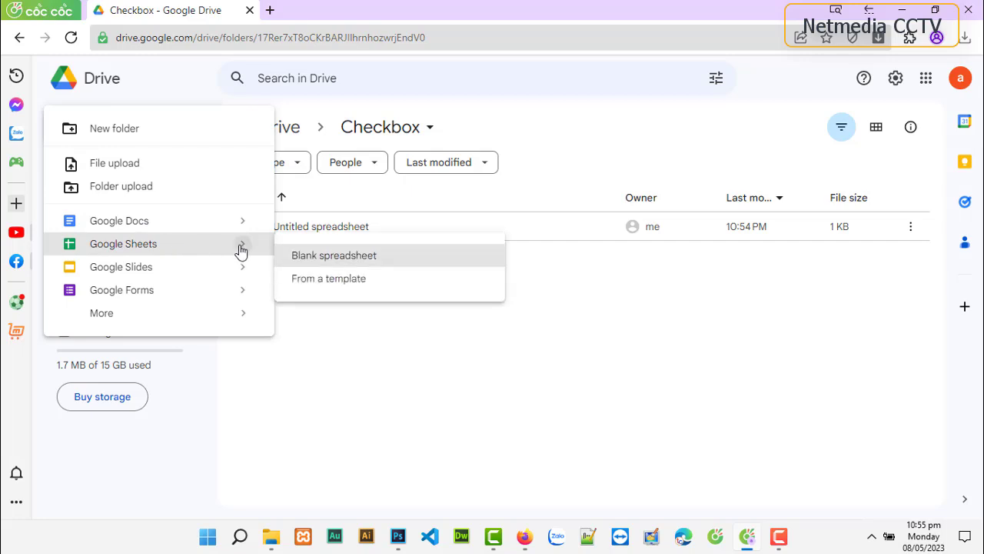
click(348, 263)
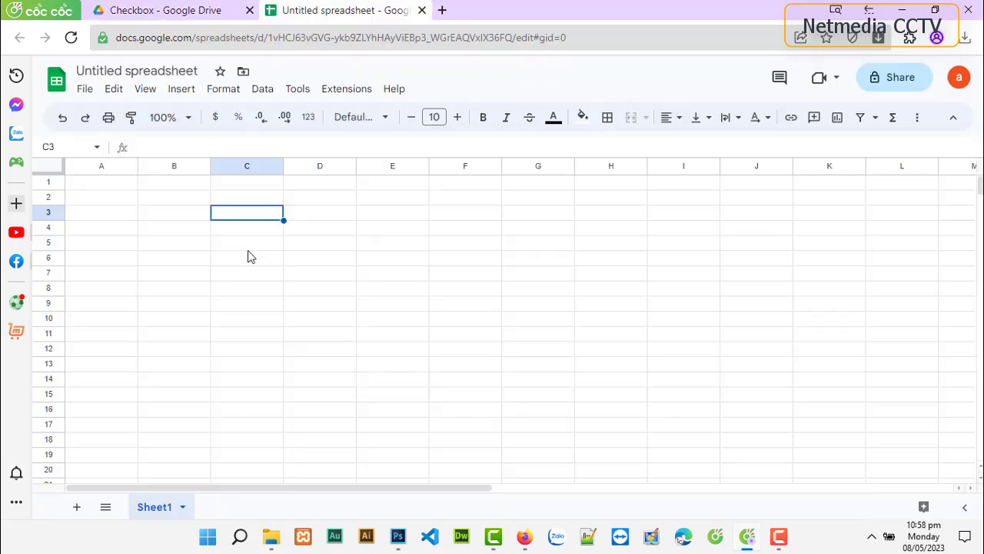
click(266, 90)
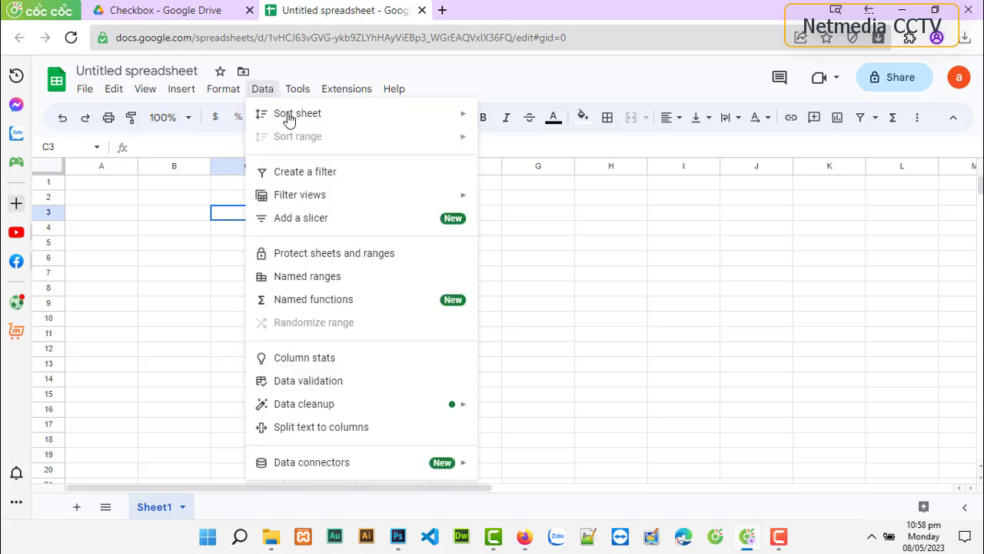
click(331, 385)
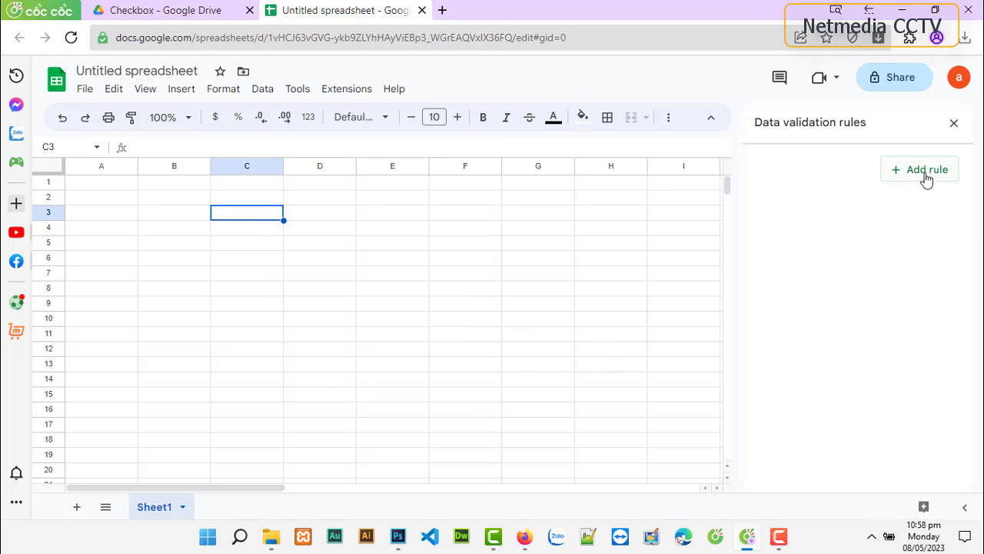
click(926, 175)
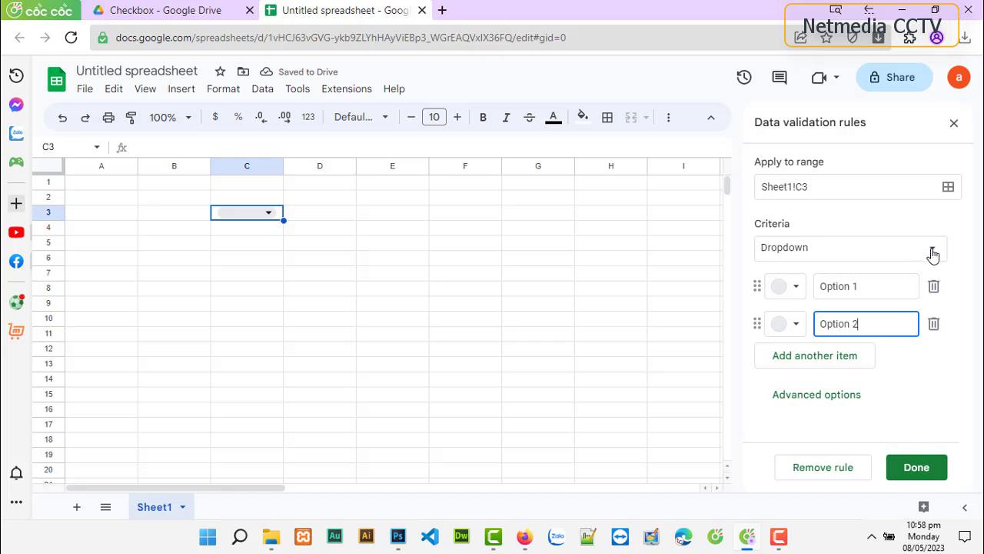
click(932, 255)
scroll(833, 438, down, 3)
scroll(834, 455, down, 2)
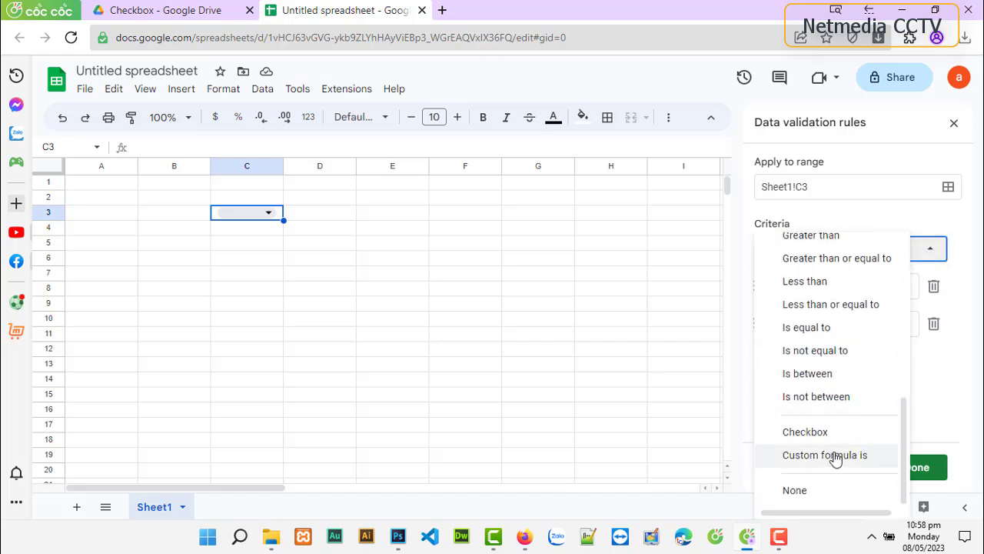
click(807, 433)
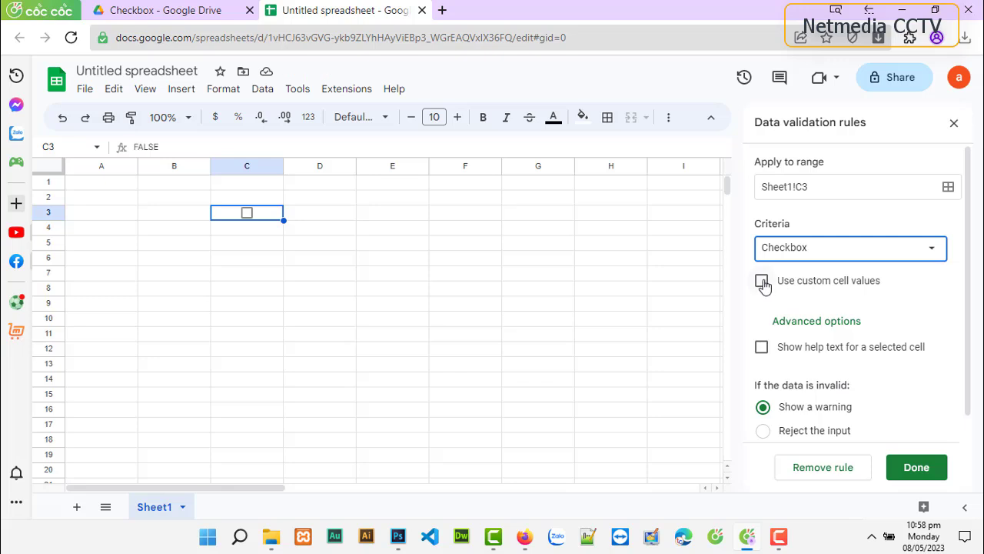
Step: Give the C3 checkbox custom values 'check' when ticked and 'uncheck' when cleared, and save the rule
click(763, 282)
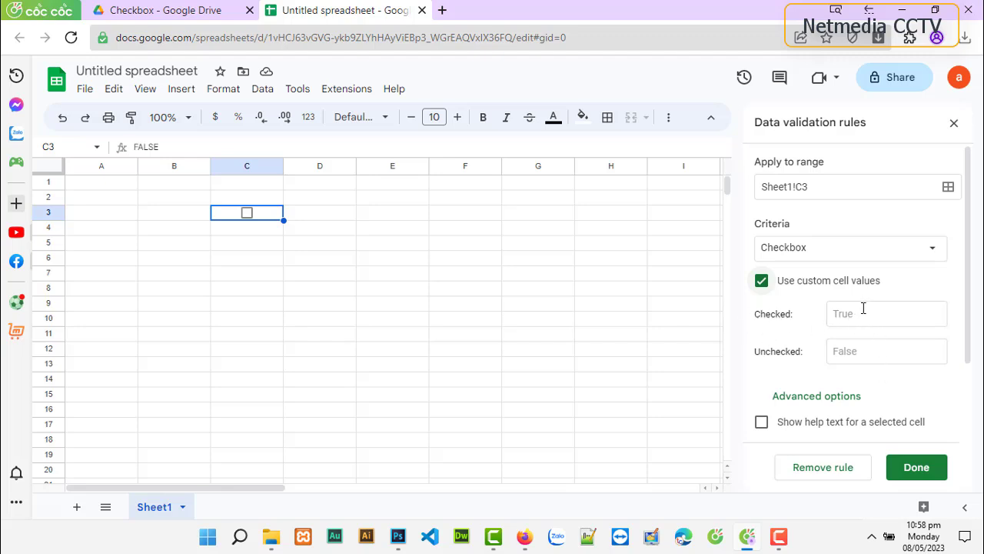
click(866, 314)
click(861, 352)
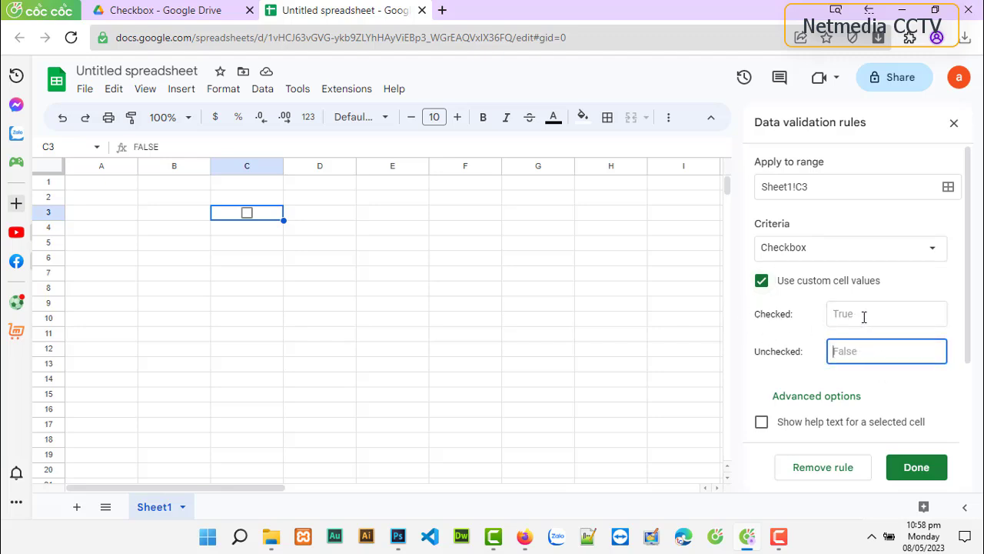
click(863, 314)
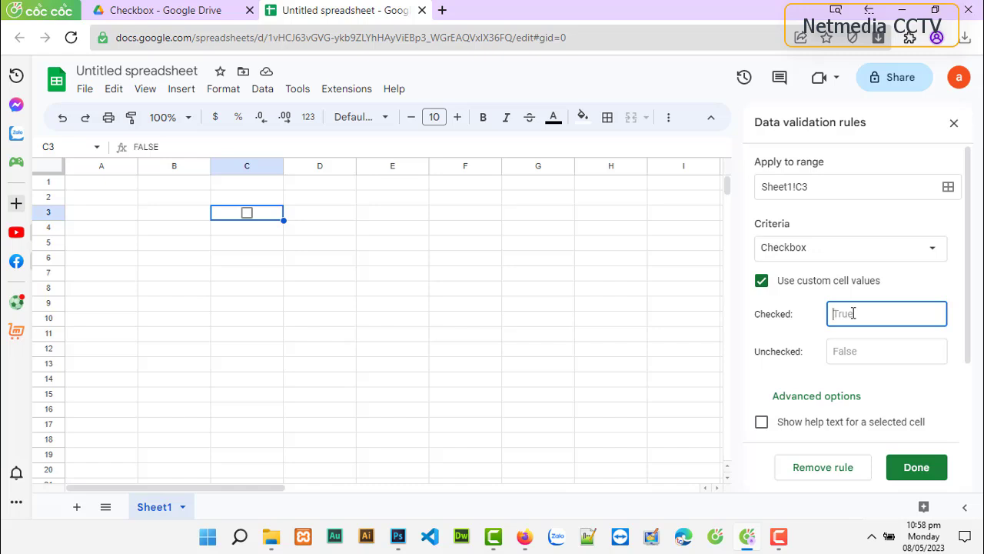
text(c)
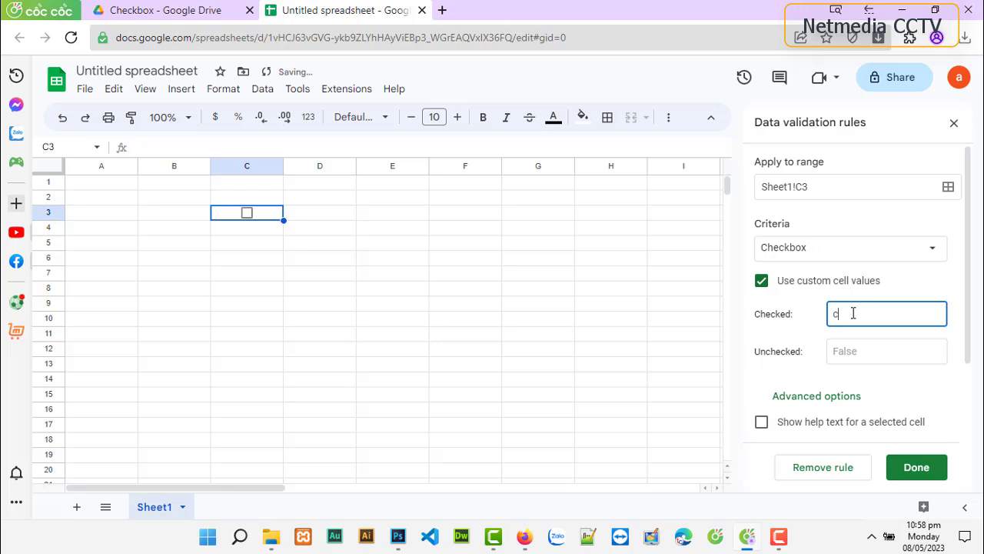
text(heck)
click(859, 350)
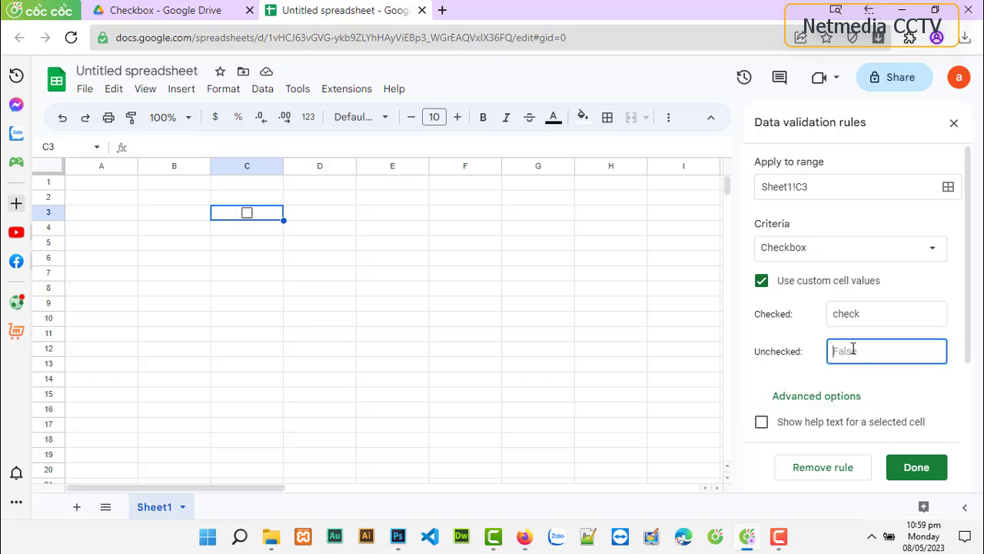
text(u)
text(ncheck)
scroll(769, 385, down, 2)
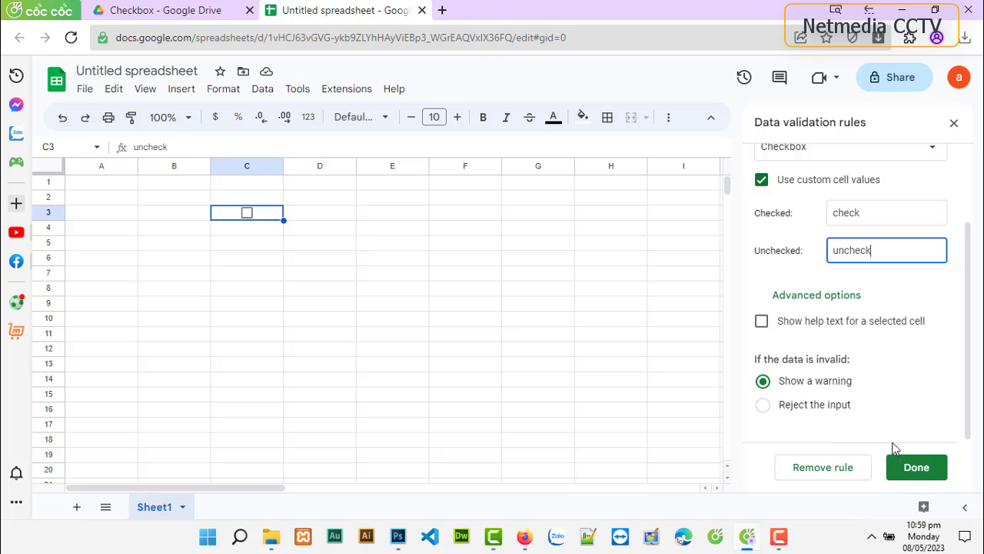
click(915, 473)
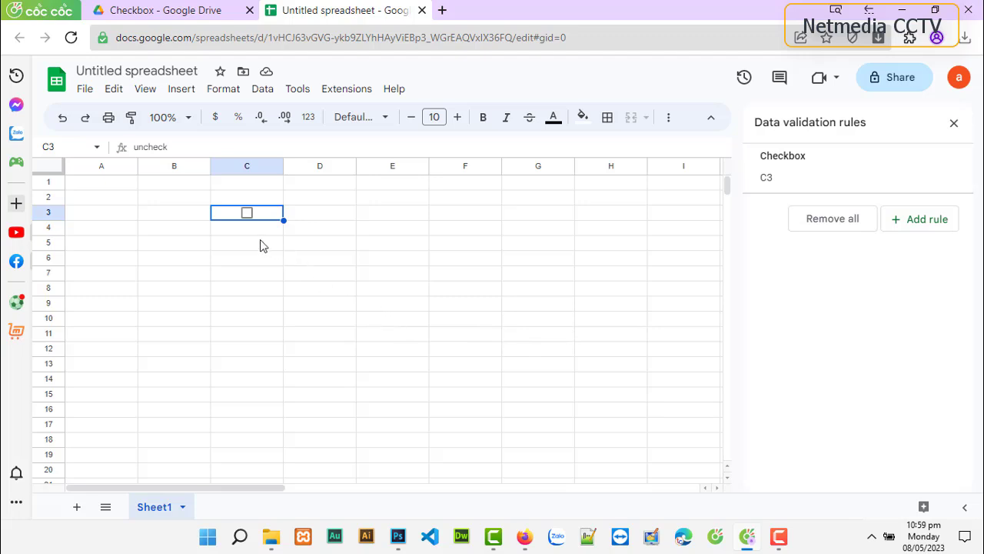
click(246, 214)
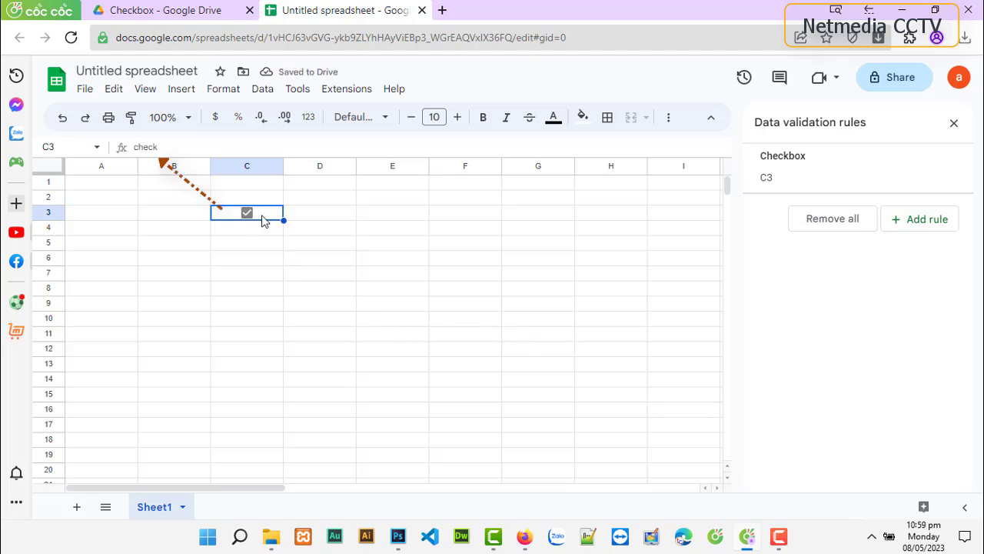
double_click(144, 146)
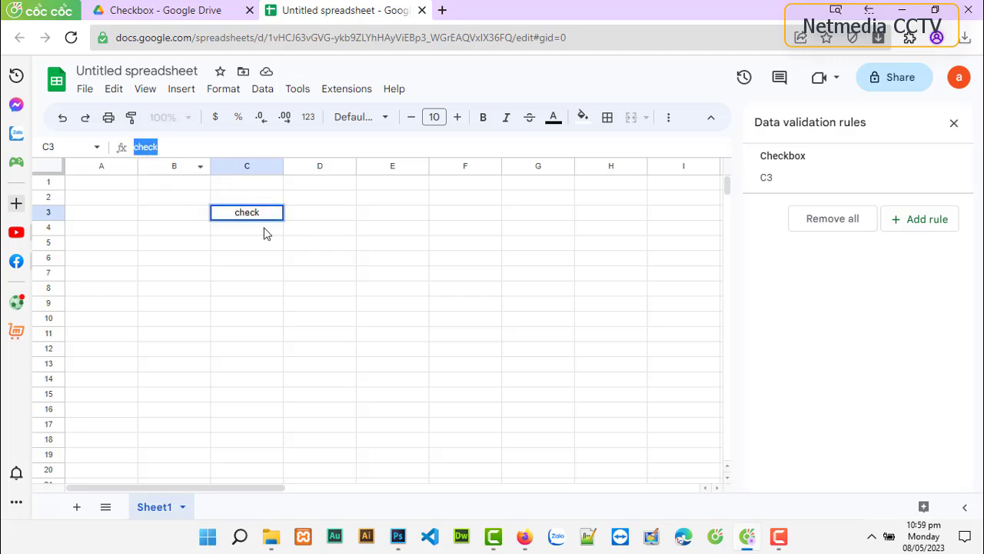
key(Escape)
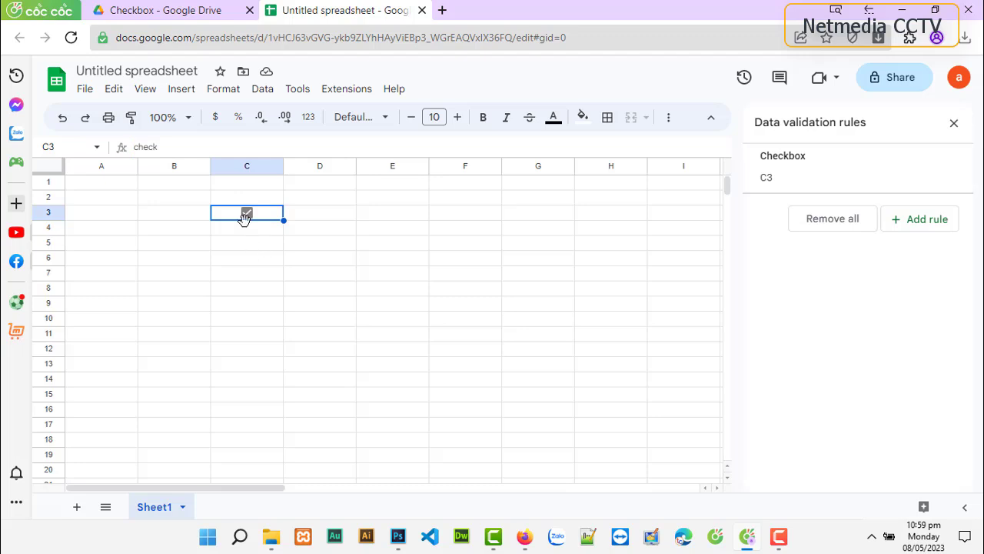
click(245, 215)
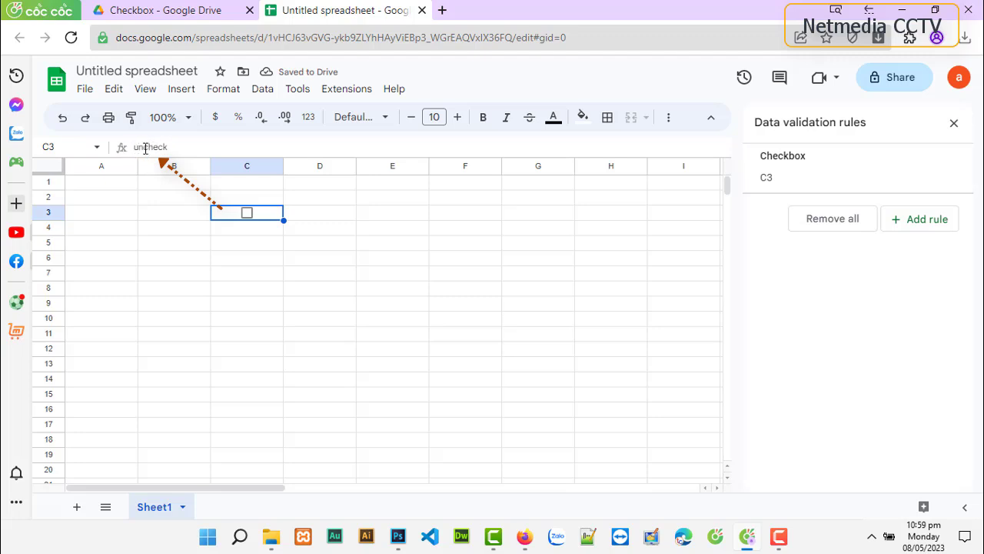
Step: Enter the headings 'Tác vụ' in C2 and 'Kết quả' in D2
click(261, 204)
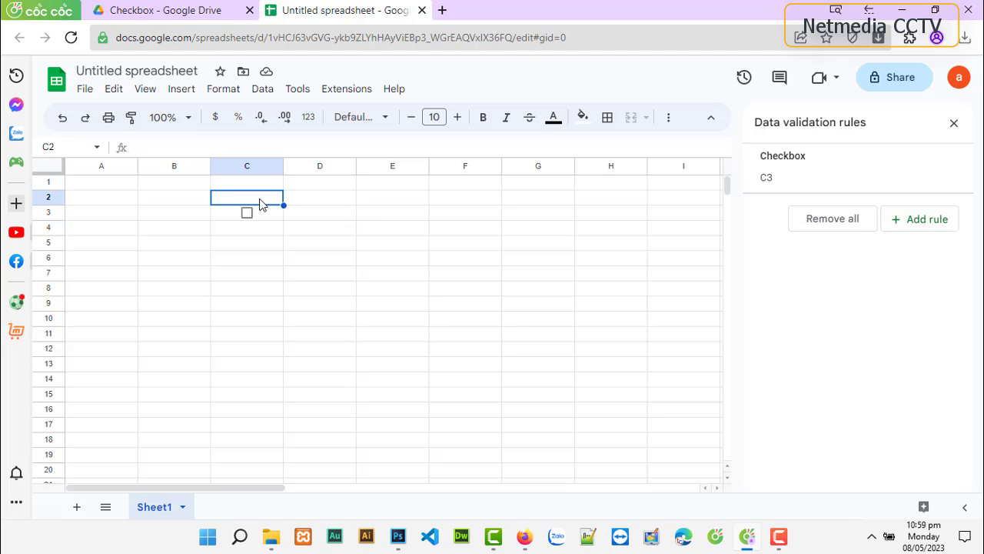
text(Tác vụ)
click(313, 203)
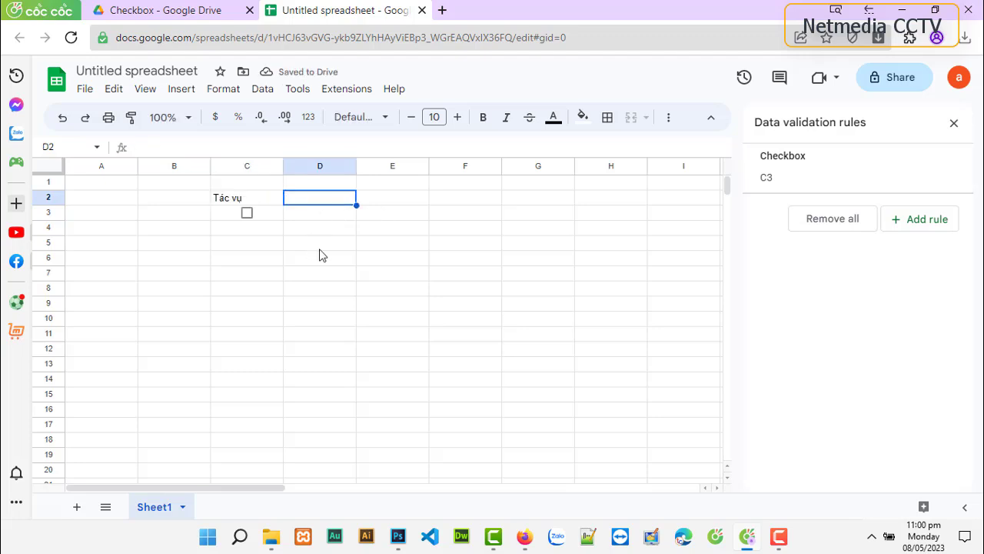
text(Kết quả)
Step: Style C2:D2 bold red on yellow fill, size 13, centred, and make row 3 taller
drag(238, 198, 311, 202)
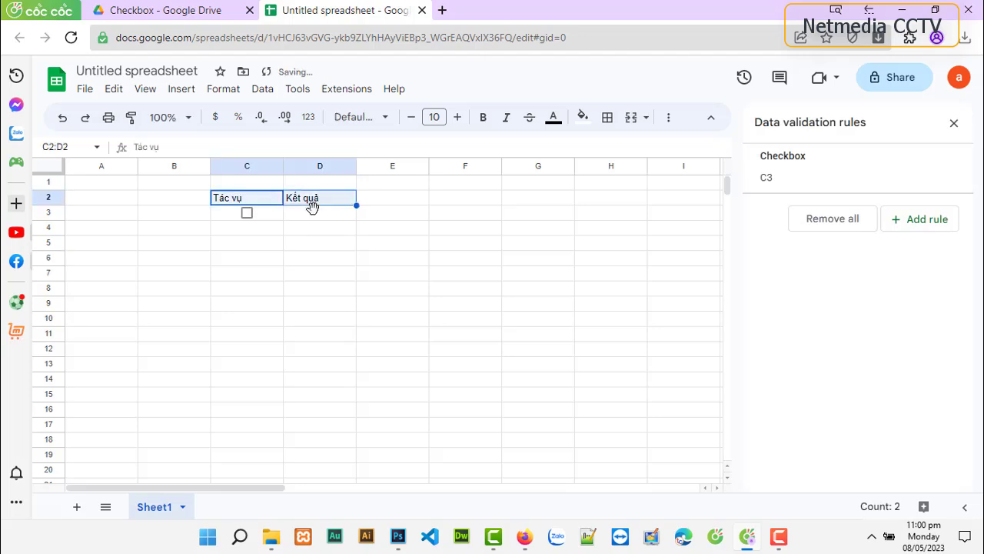
click(554, 119)
click(582, 191)
click(583, 117)
click(613, 191)
click(457, 117)
click(668, 117)
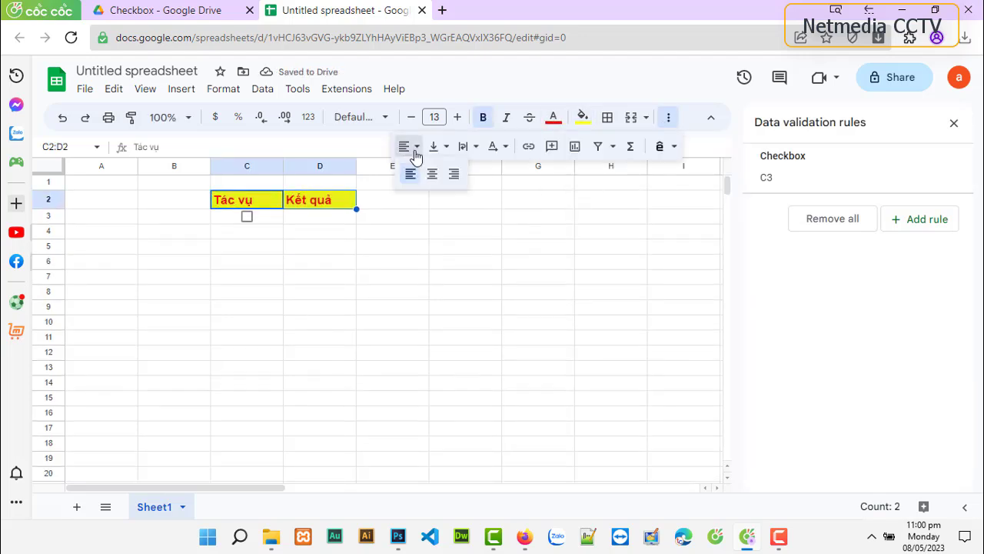
click(432, 173)
drag(48, 223, 48, 230)
click(402, 281)
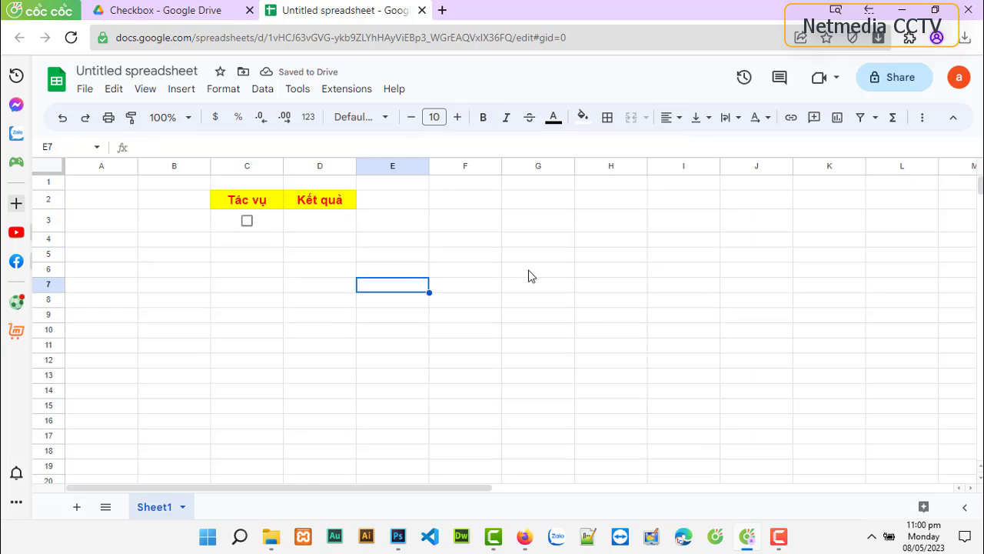
Step: Launch the Apps Script editor from the sheet and rename the default function to mycheckbox
click(355, 89)
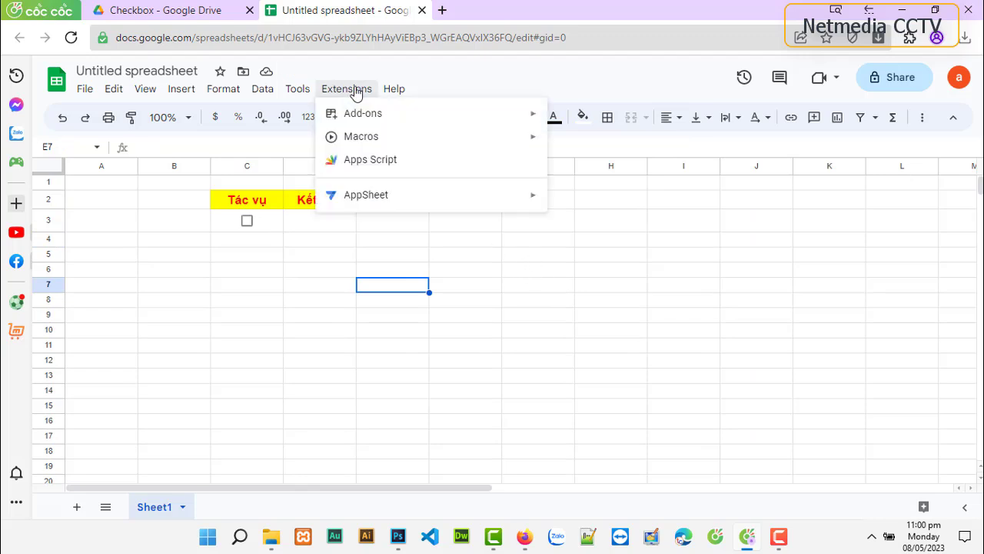
click(371, 160)
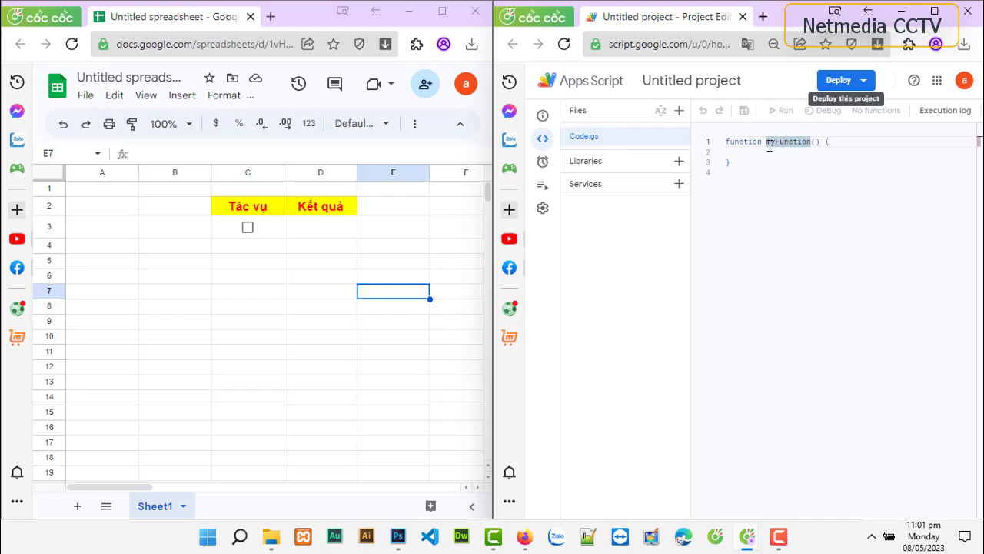
drag(769, 144, 811, 144)
text(mycheckbox)
click(835, 140)
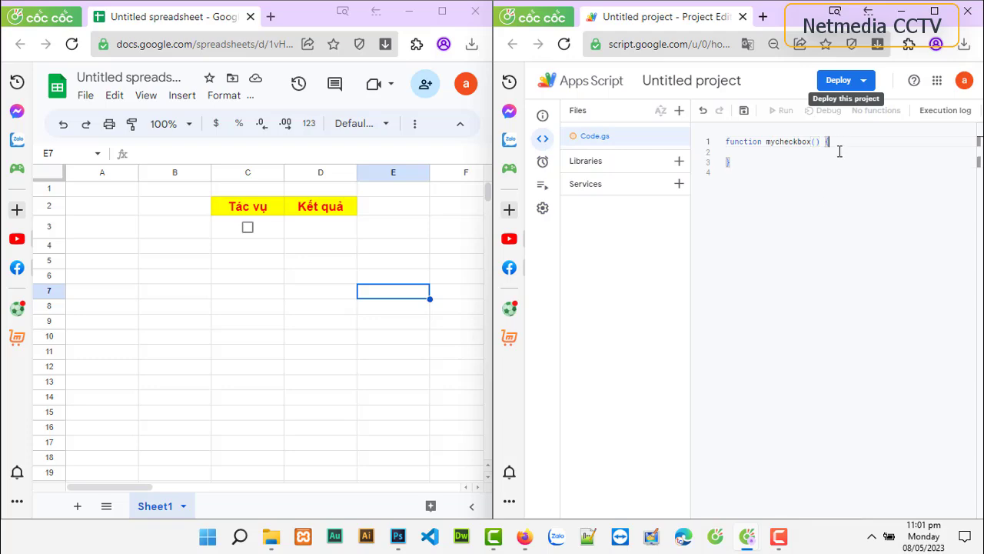
key(Return)
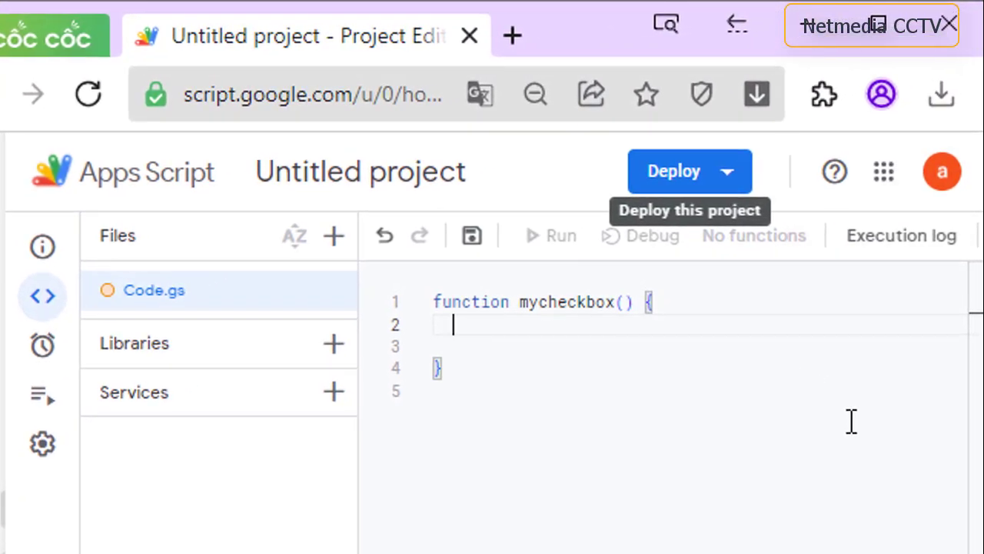
Step: Declare ws = SpreadsheetApp.getActiveSpreadsheet() and ss = ws.setActiveSheet() in the function body
text(var )
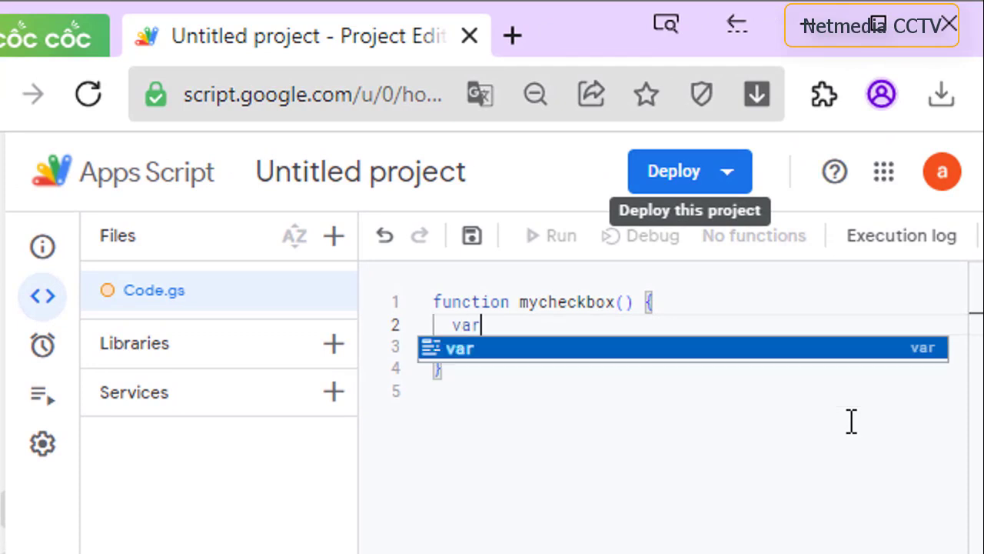
text(ws )
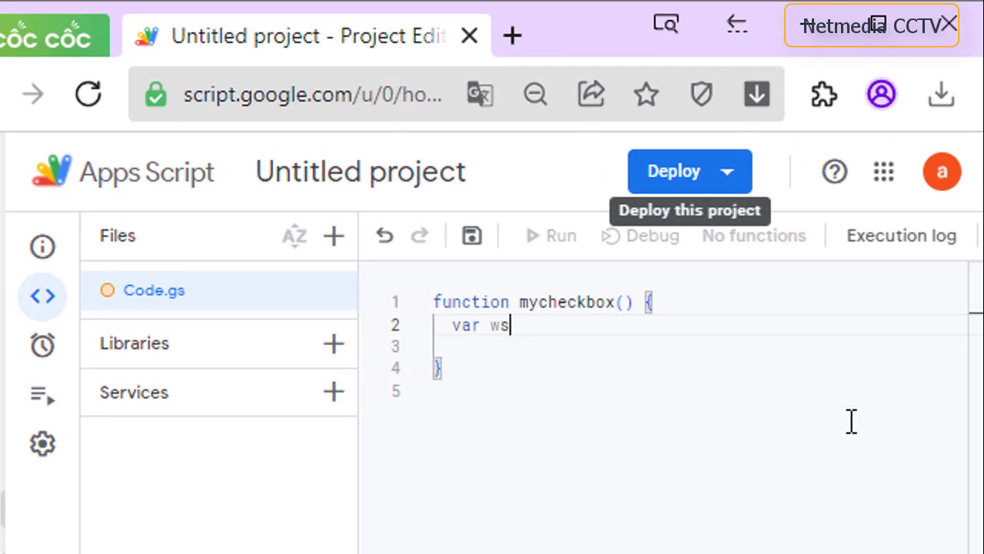
text(= )
text(SpreadsheetApp.sp)
key(Down)
key(Down)
key(Return)
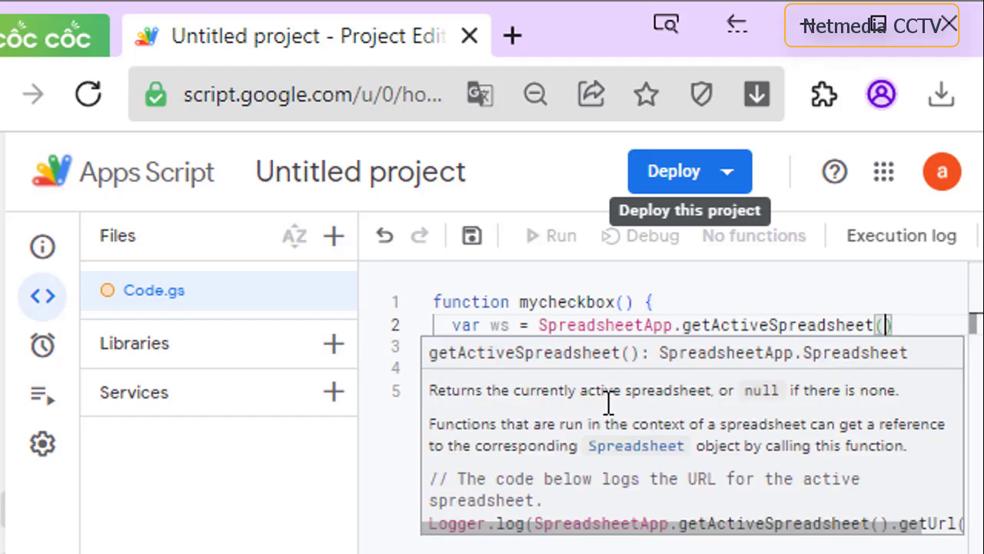
text(();)
key(Return)
text(var )
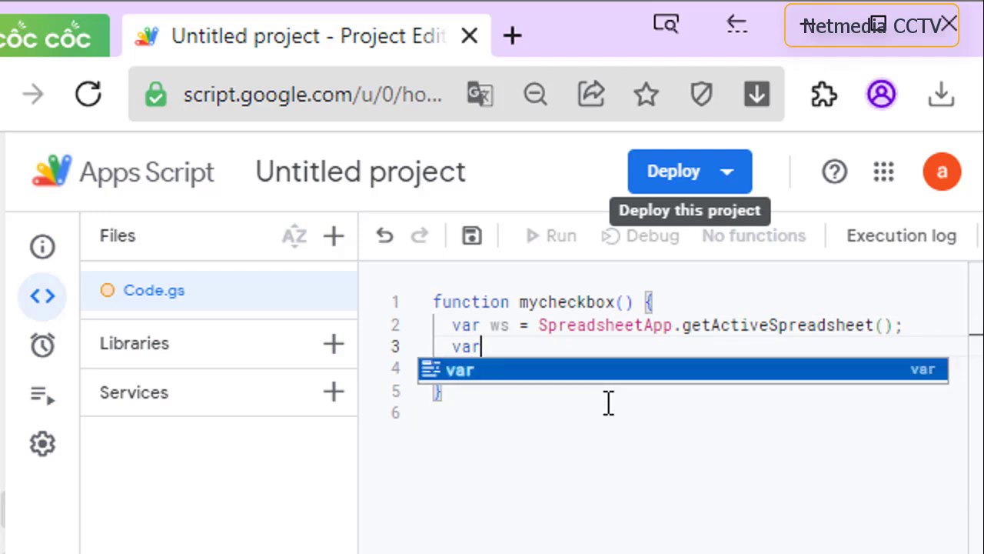
text(ss )
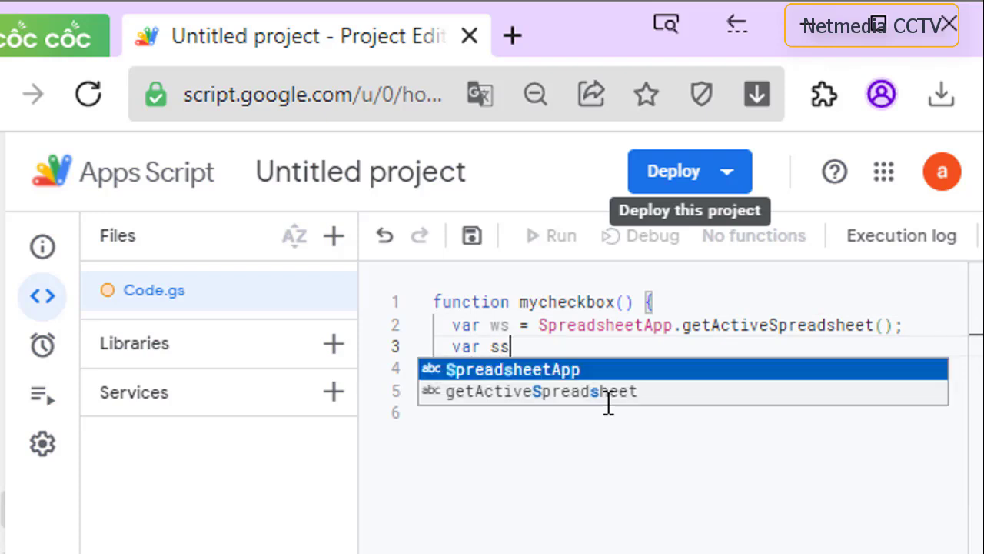
text(= )
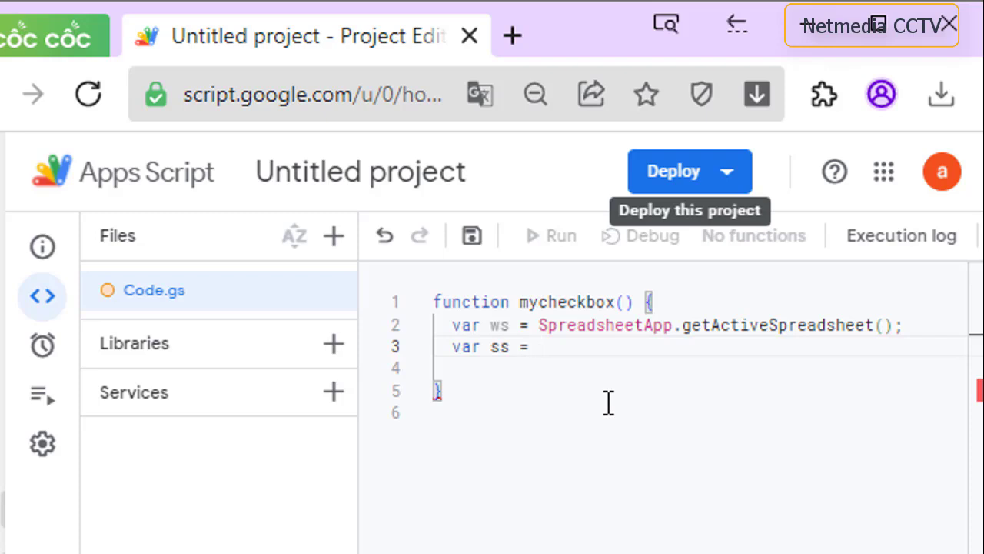
text(ws)
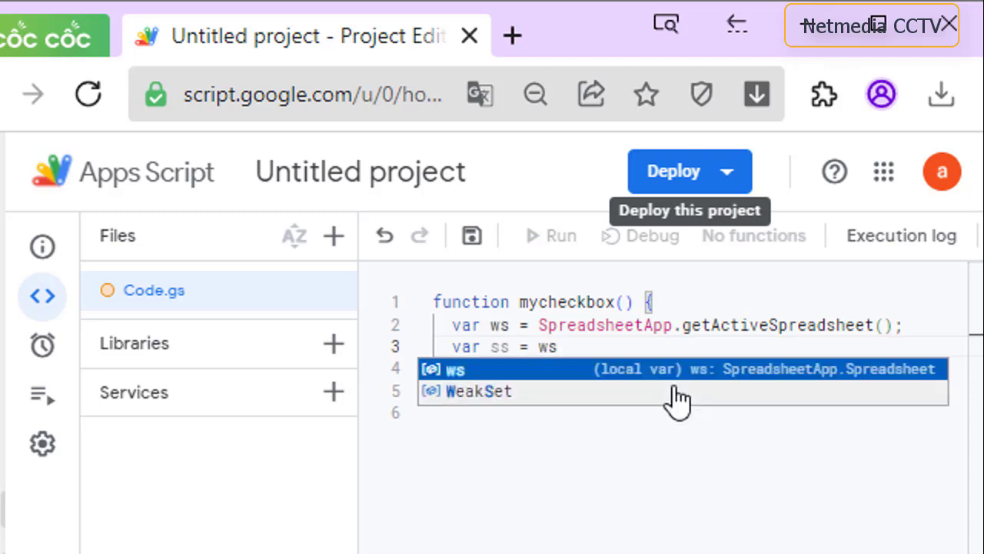
text(.setActiveSheet()
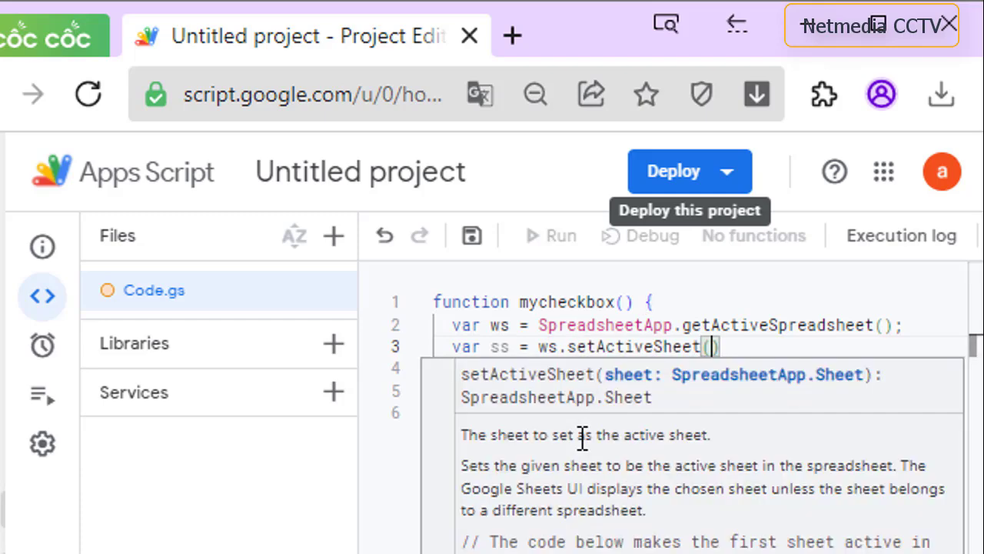
text();)
key(Return)
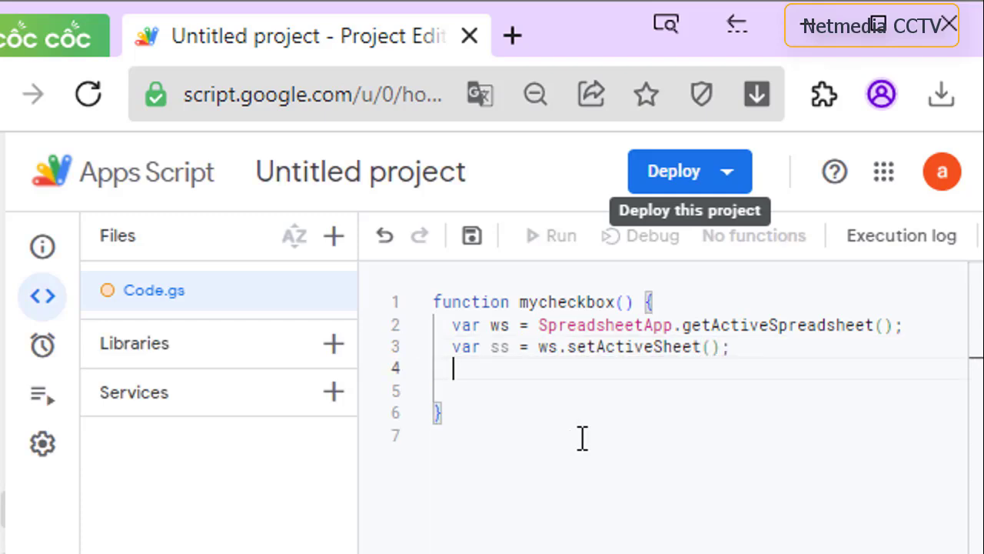
key(Return)
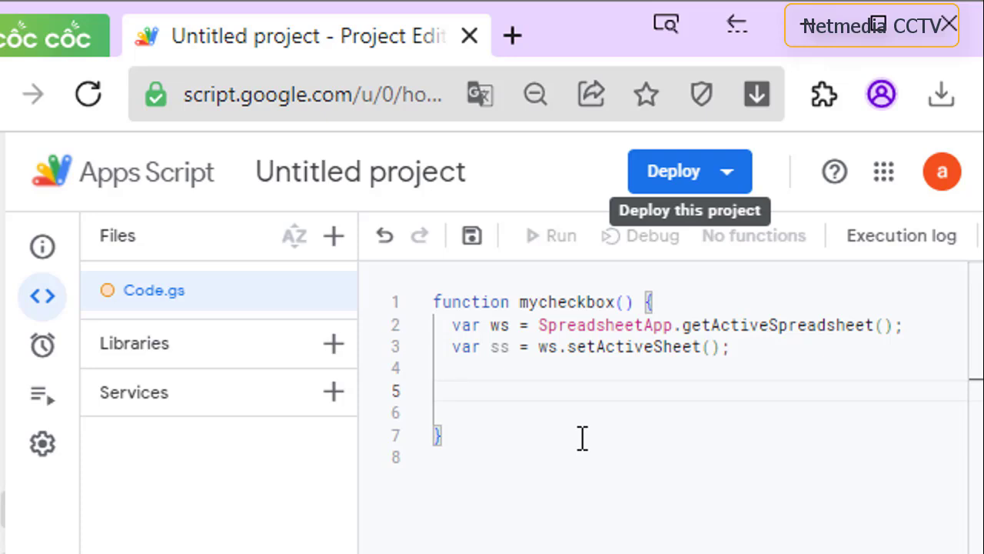
Step: Add an if block that sets D3 to 'Đã chọn' when C3 equals "check"
text(if()
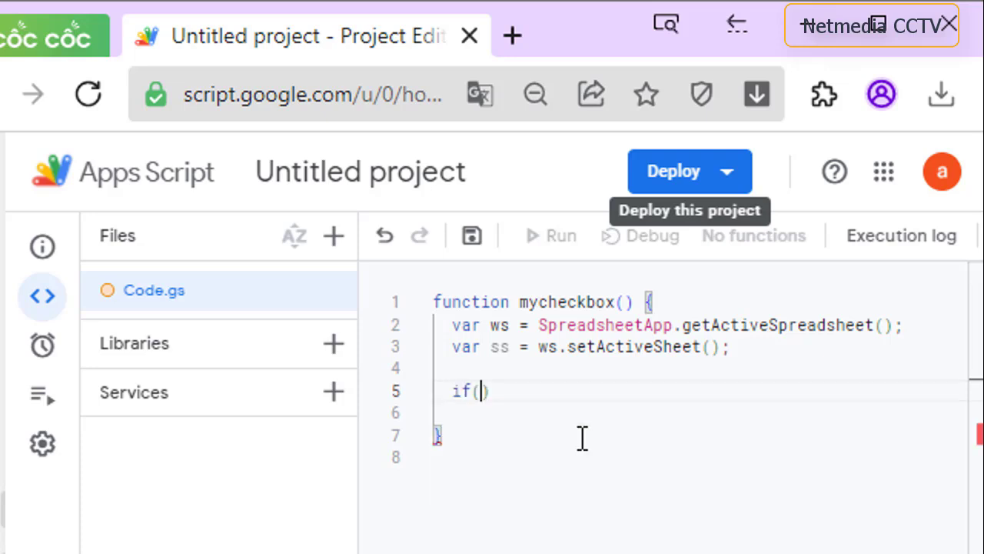
text(ss)
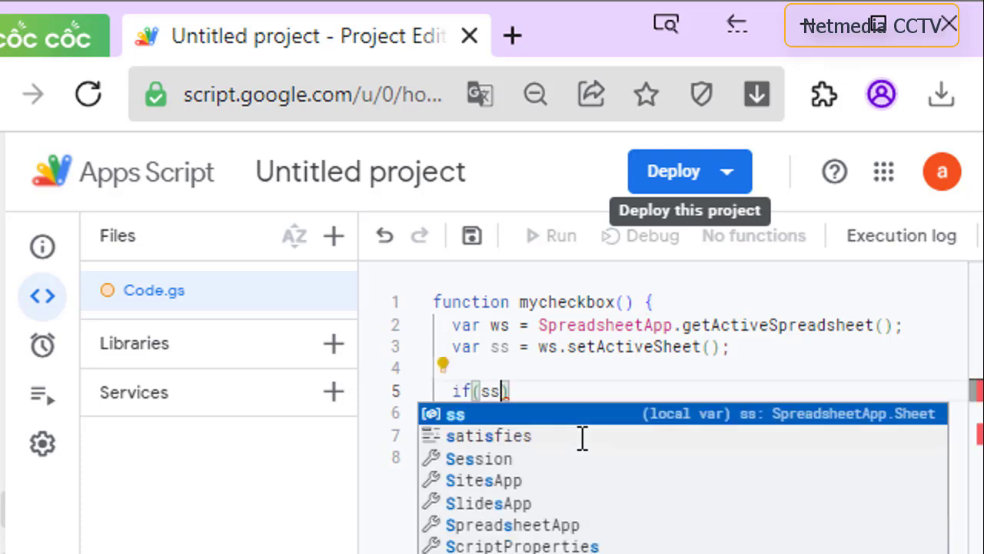
text(.get)
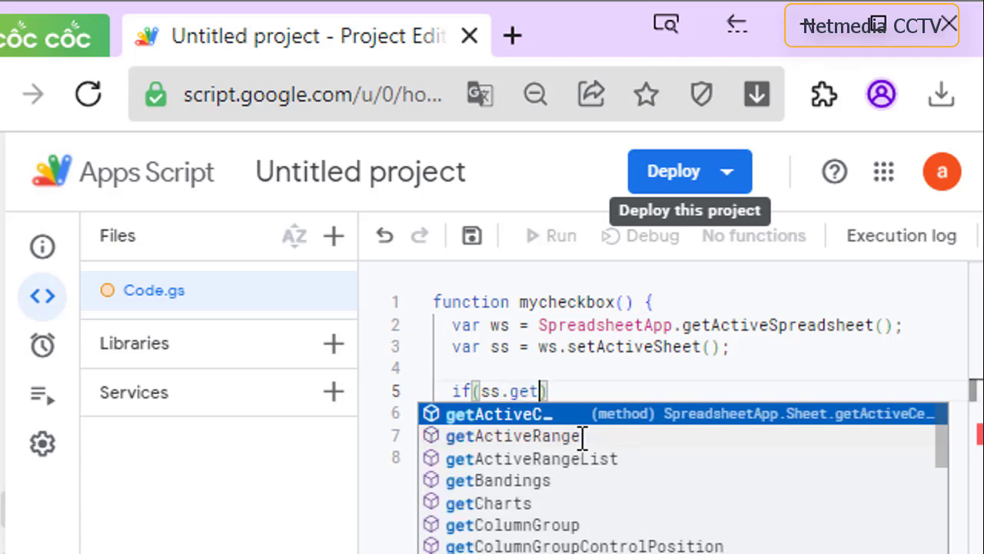
text(Range()
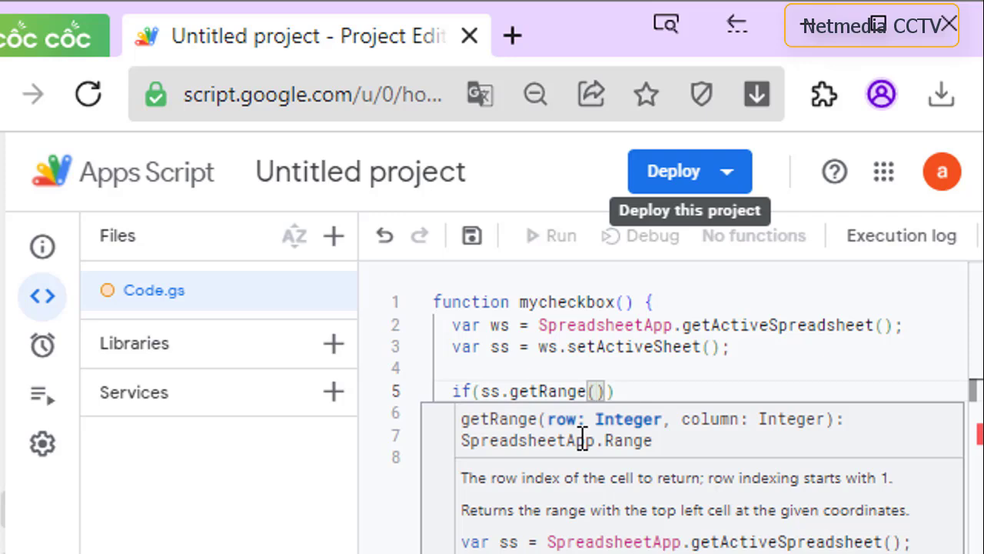
text("C)
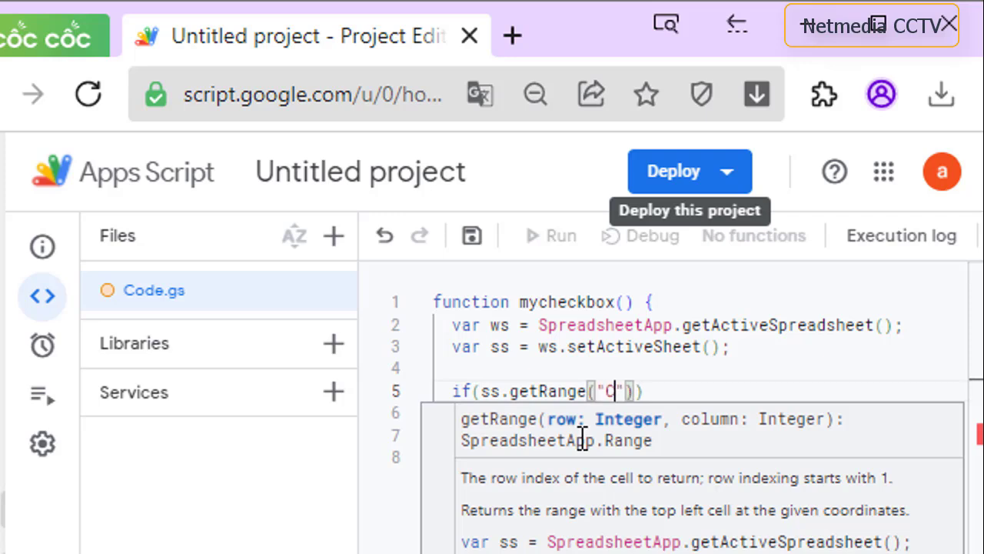
text(3").)
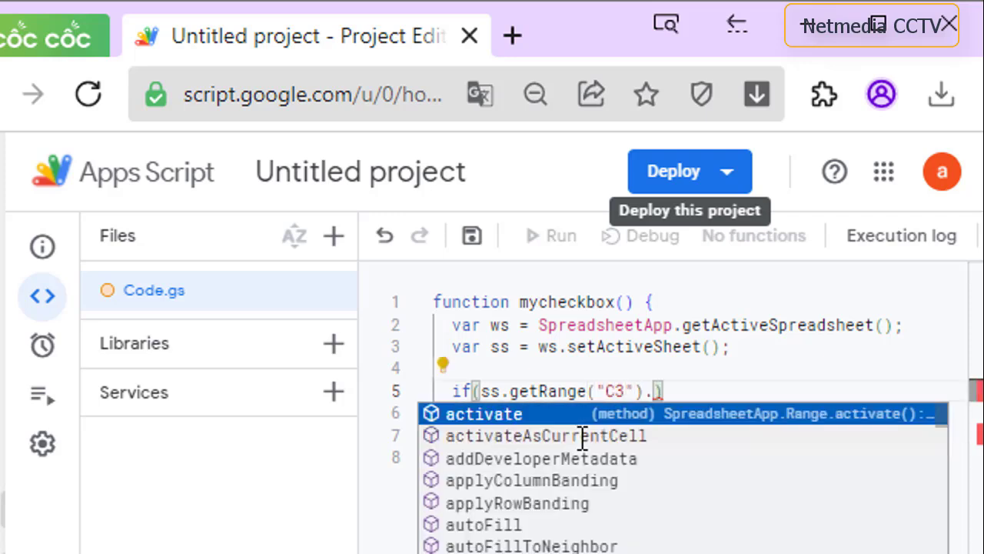
text(getValue)
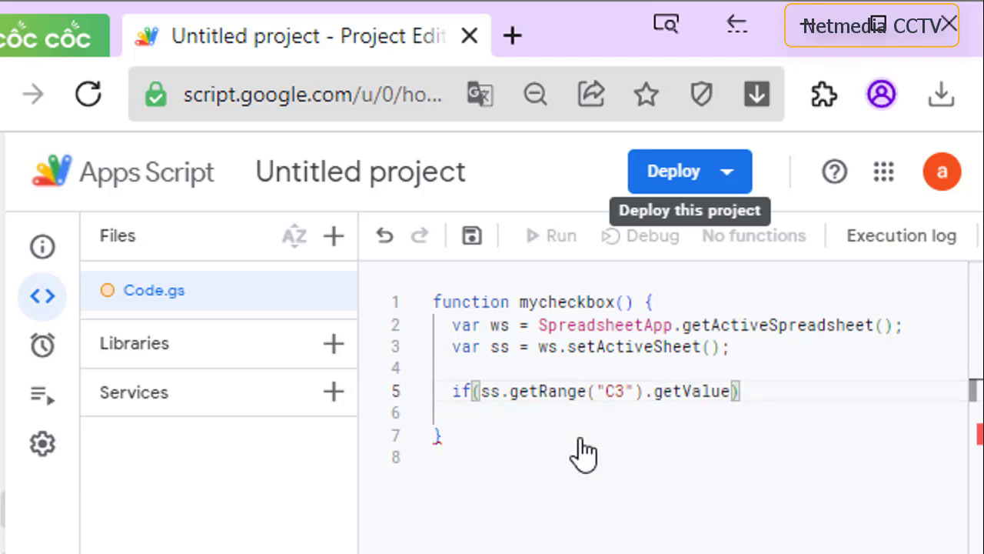
text(())
text( == "check)
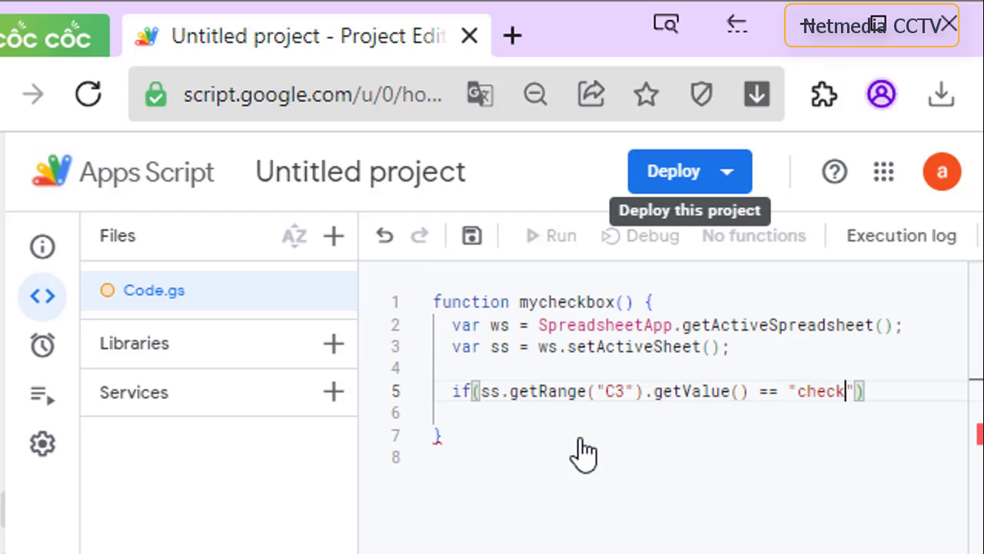
text("))
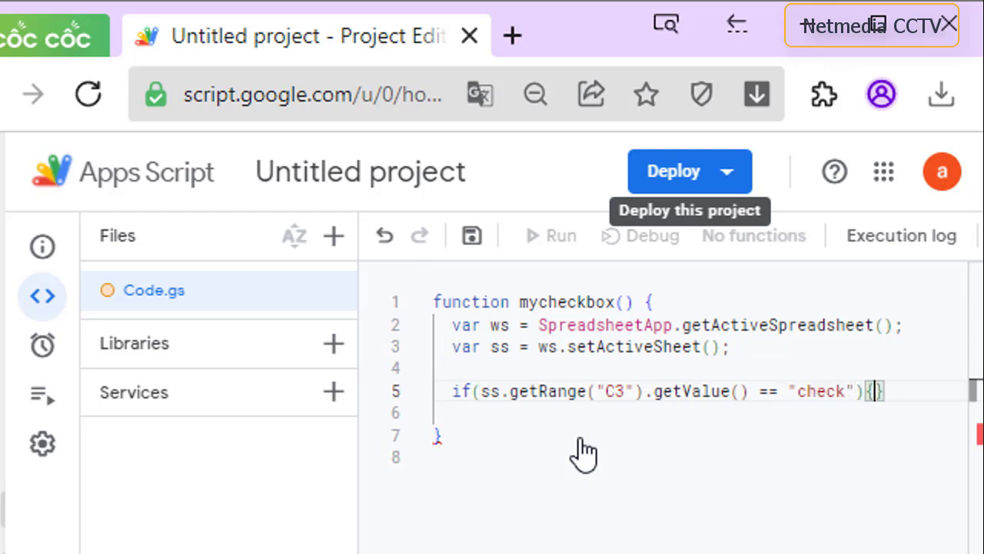
text({)
key(Return)
key(Return)
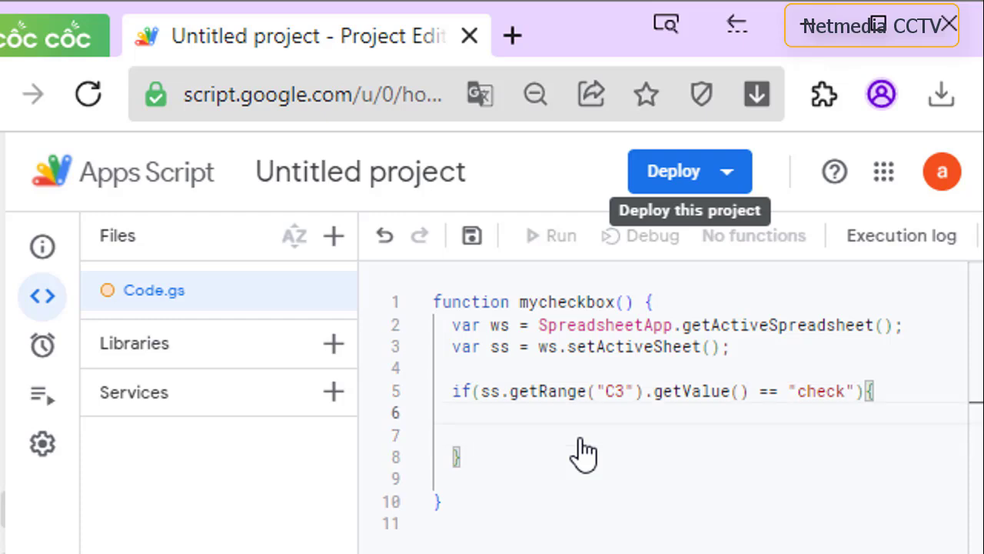
text(ss.ge)
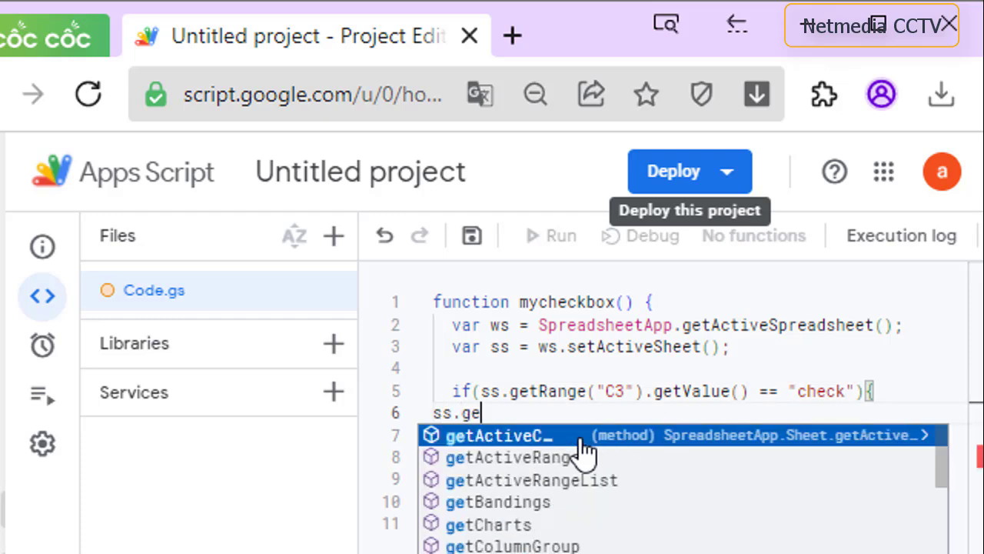
text(tRange()
key(Escape)
text(")
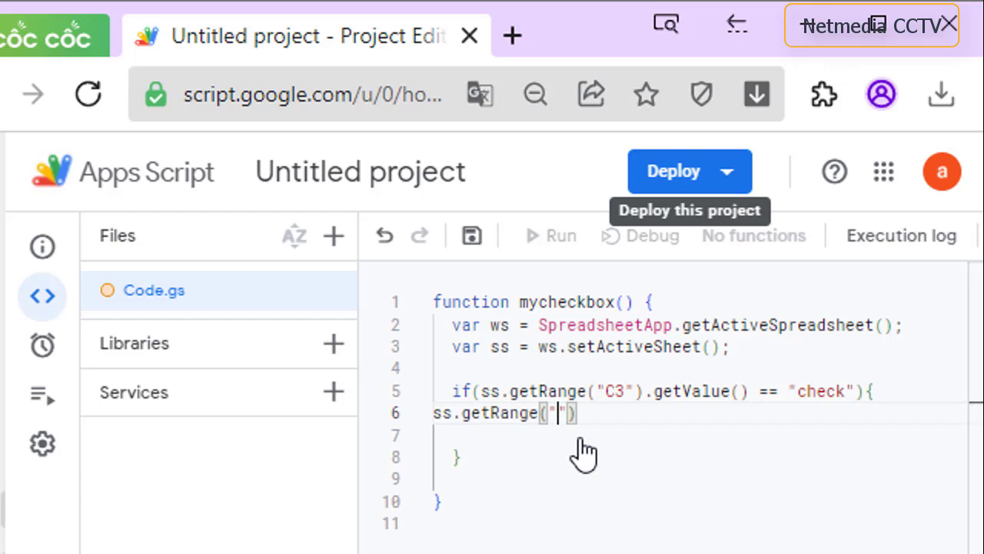
text(D3)
key(End)
text(.)
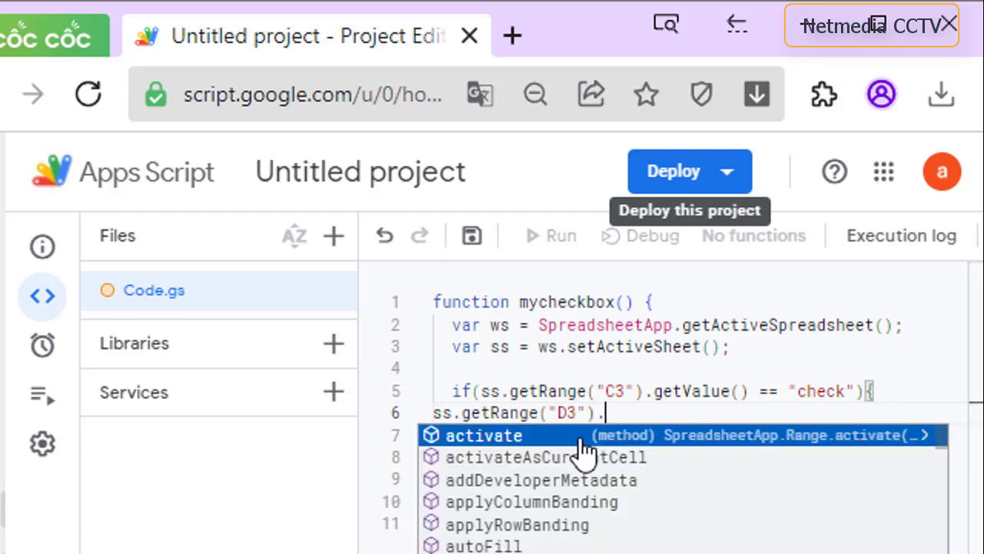
text(set)
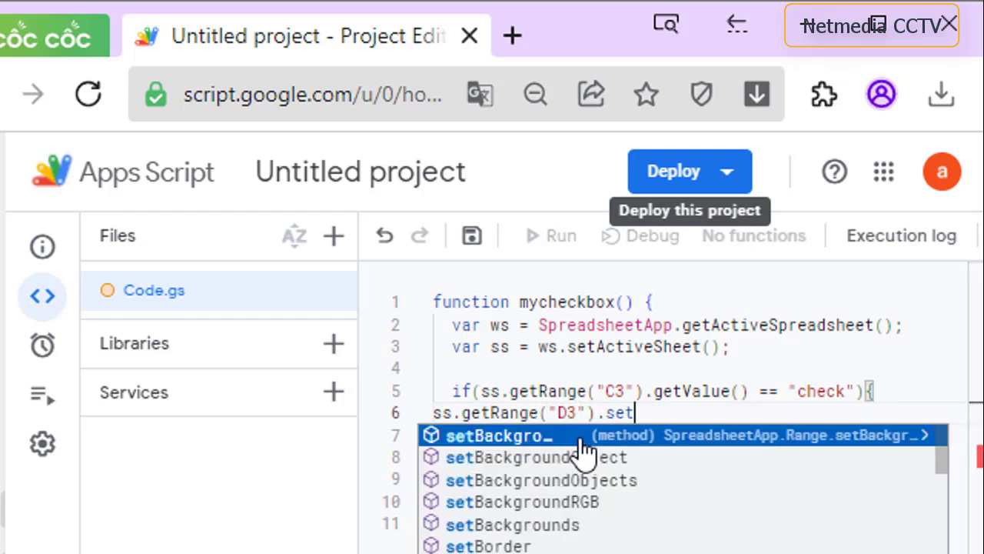
text(Value(")
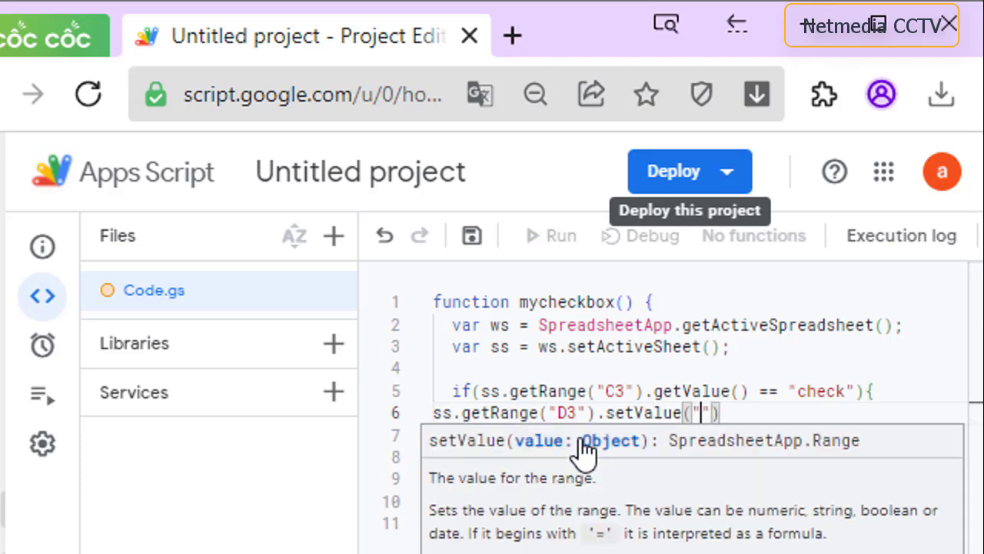
text(Đa)
text(ã )
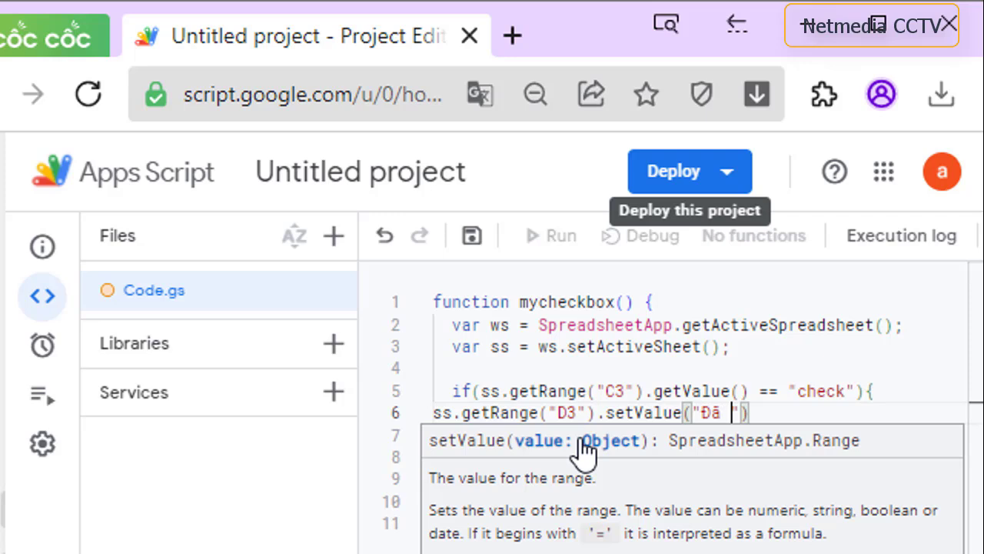
text(chọn)
Step: Add an else branch setting D3 to 'Không được chọn', then select all the code
click(803, 412)
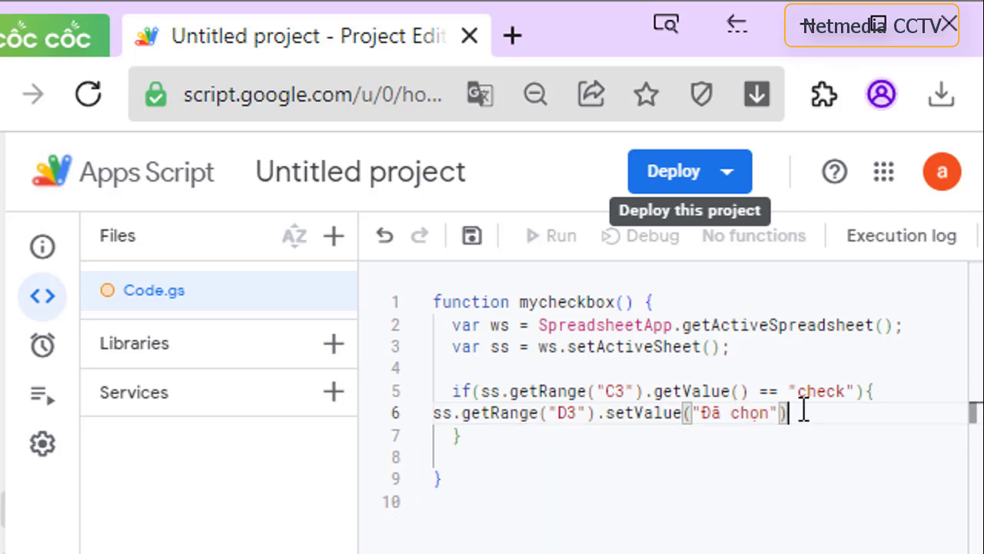
click(509, 435)
key(Delete)
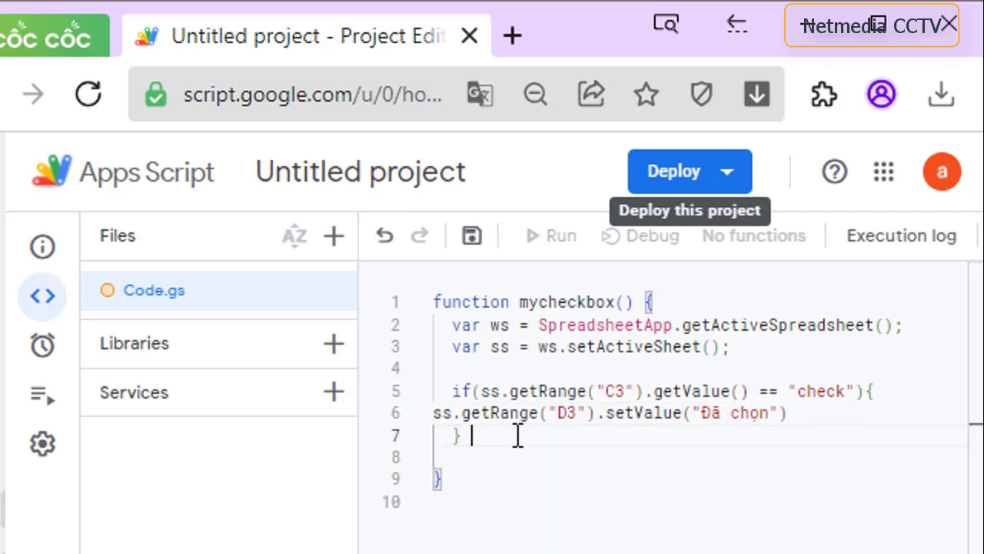
text(else)
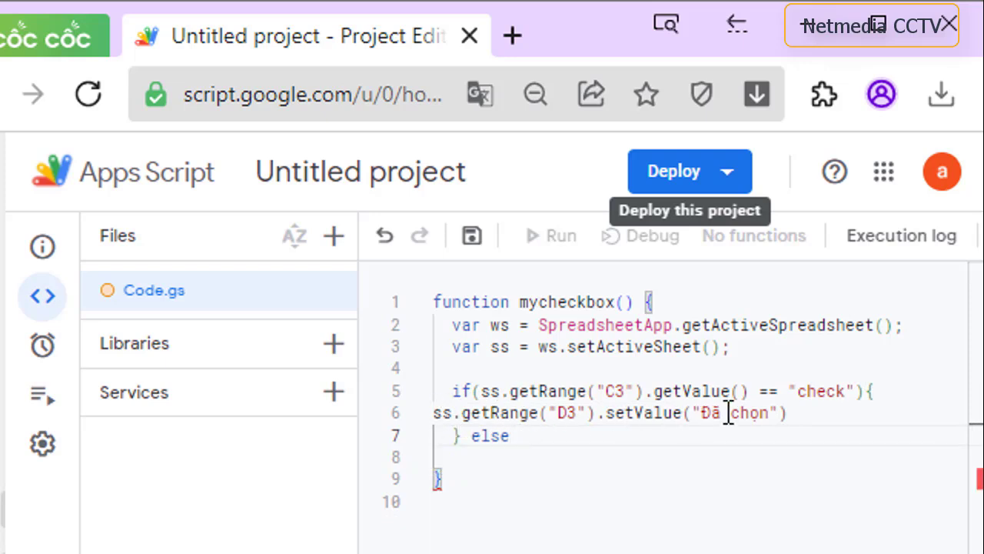
drag(792, 412, 433, 413)
key(ctrl+c)
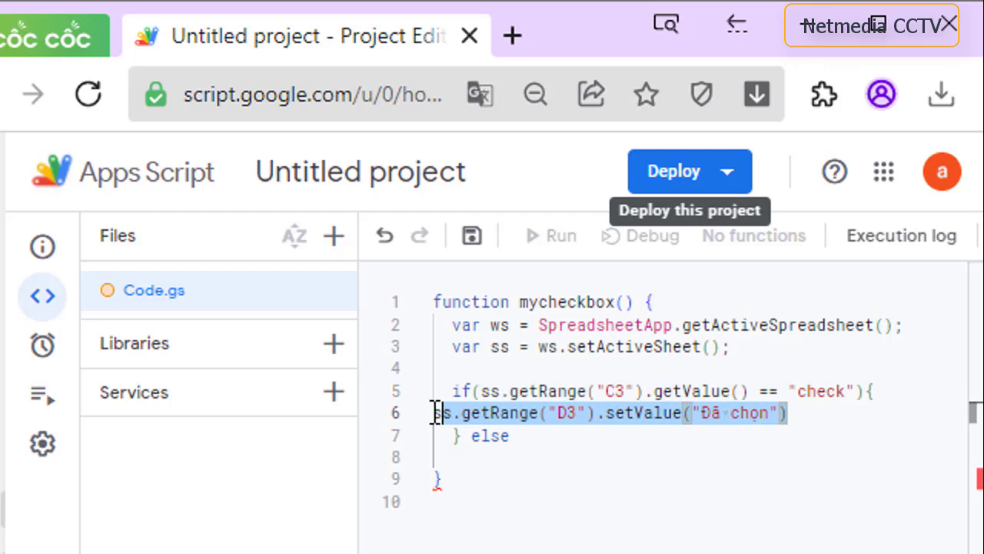
click(568, 444)
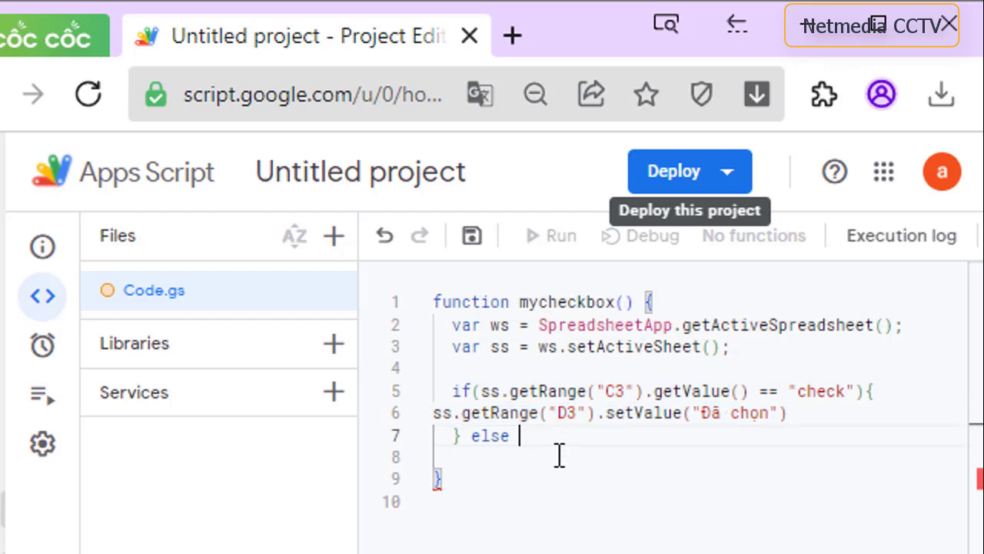
key(ctrl+v)
drag(788, 436, 855, 436)
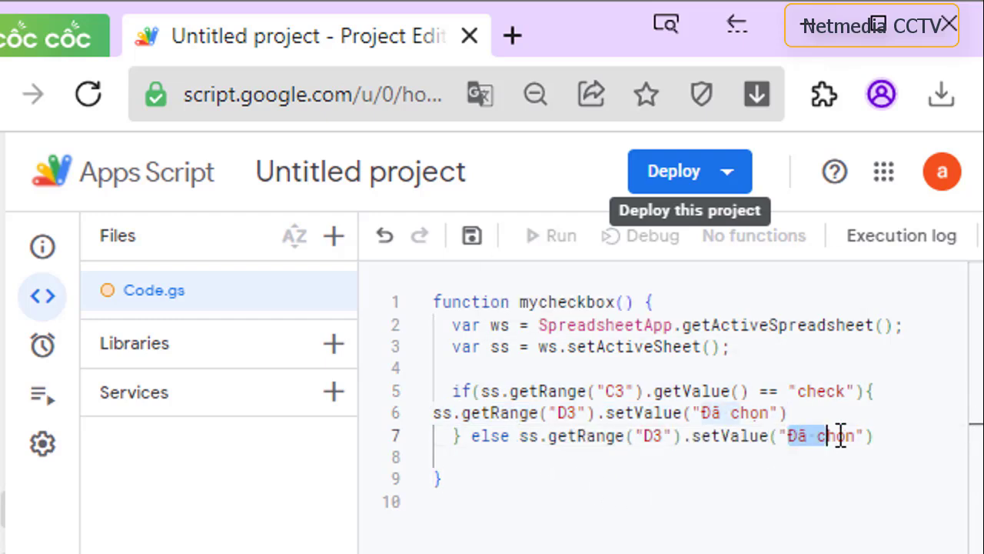
text(Kh)
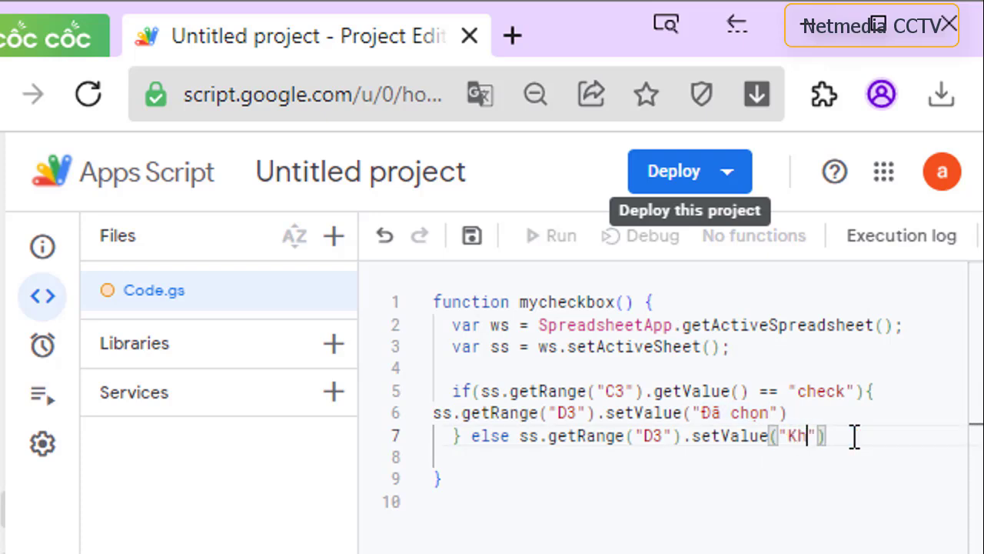
text(ông được chọn)
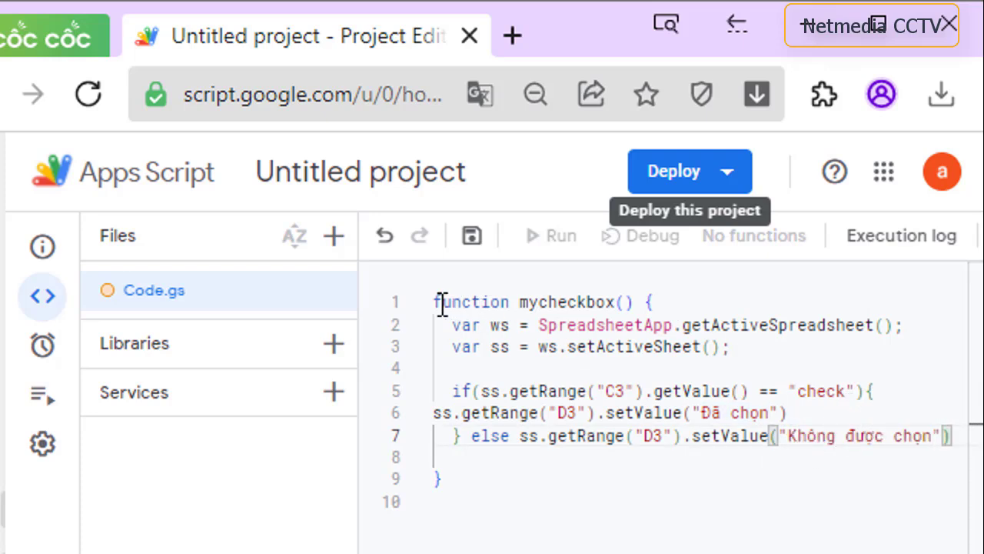
drag(435, 302, 483, 488)
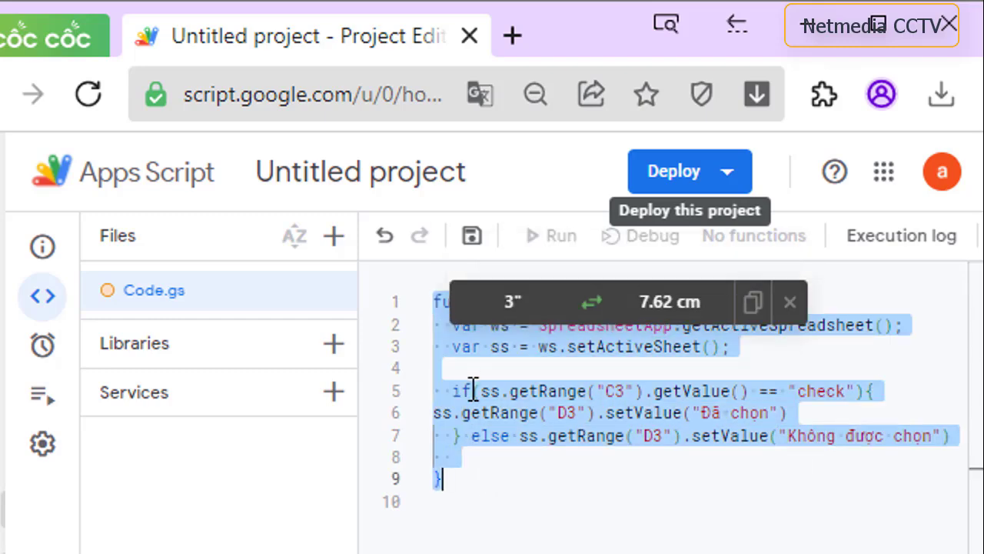
Step: Reformat the code's indentation with Shift+Alt+F and save the project
right_click(479, 392)
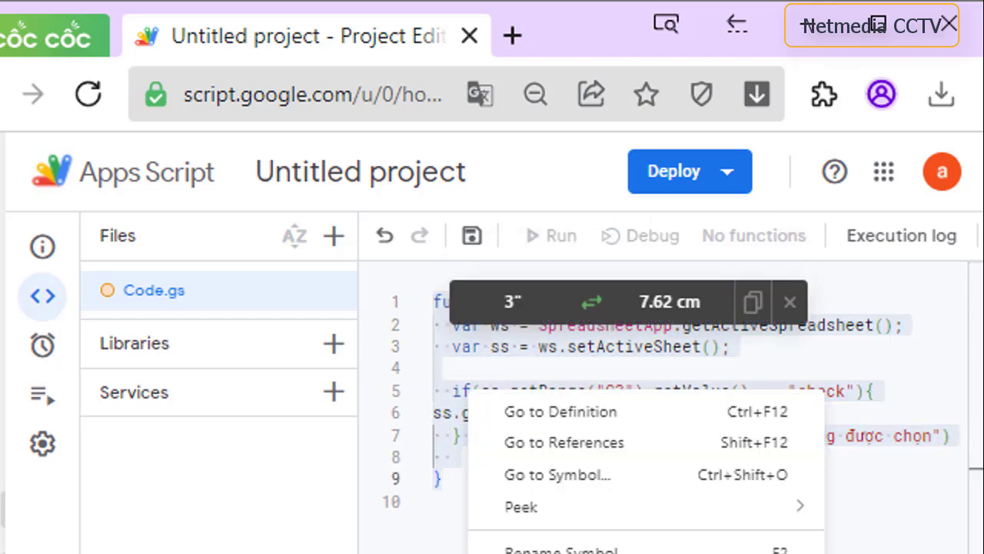
key(Escape)
click(648, 534)
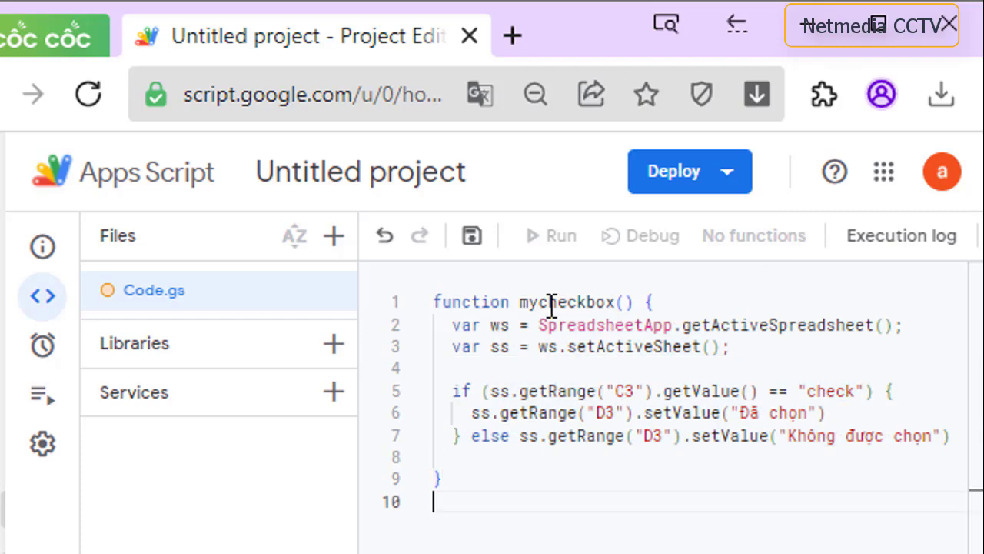
click(481, 242)
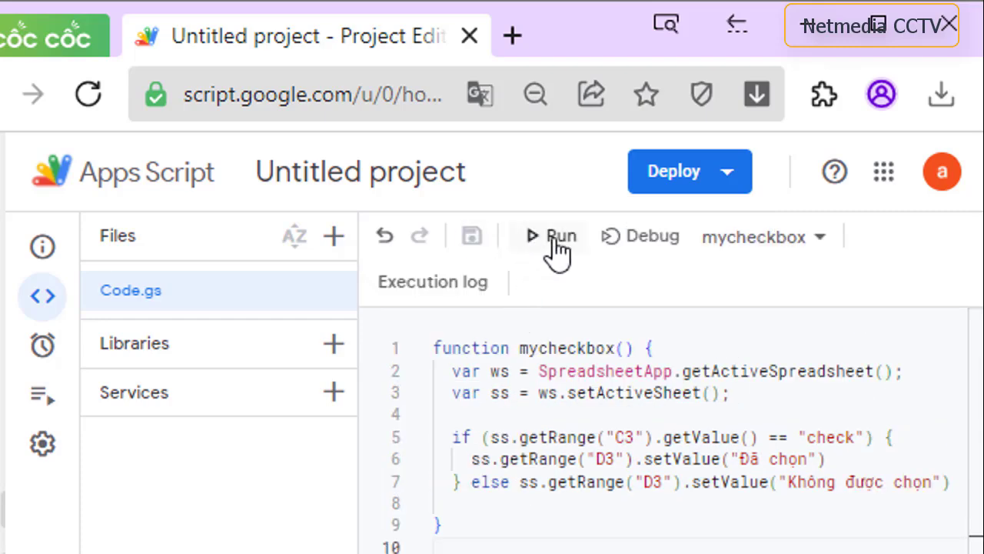
Step: Choose mycheckbox in the function list and run it
click(757, 240)
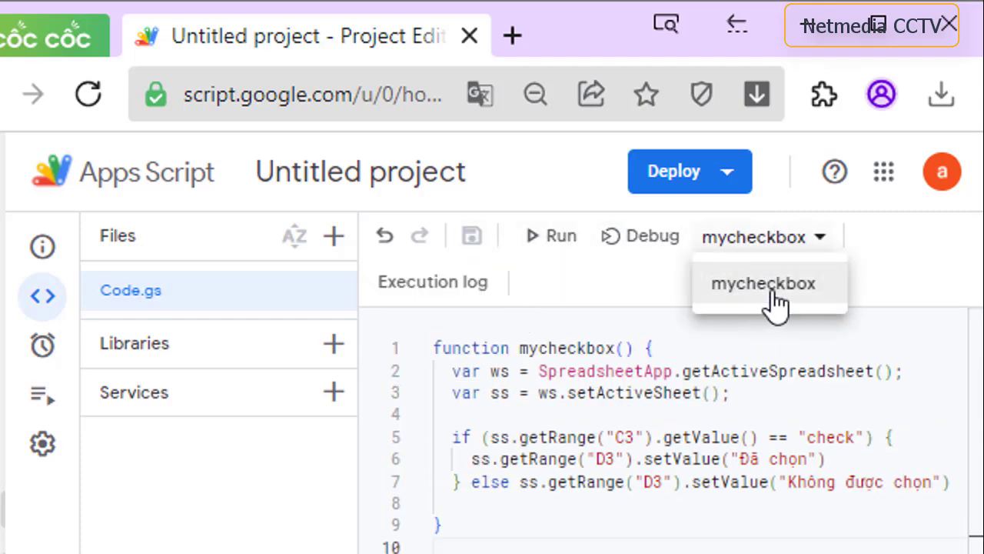
click(777, 301)
click(551, 240)
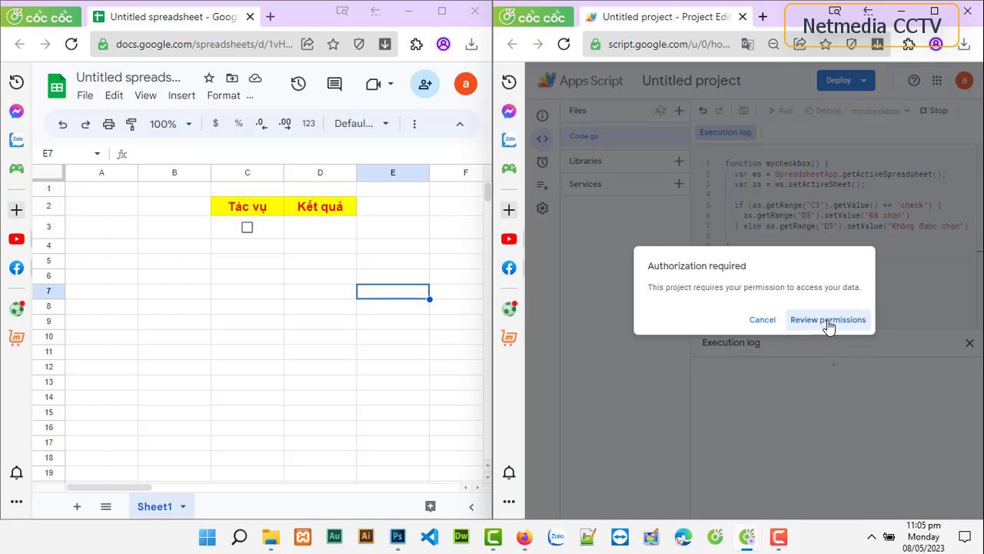
Step: Authorize the Untitled project with the Google account, allowing spreadsheet access despite the unverified warning
click(829, 324)
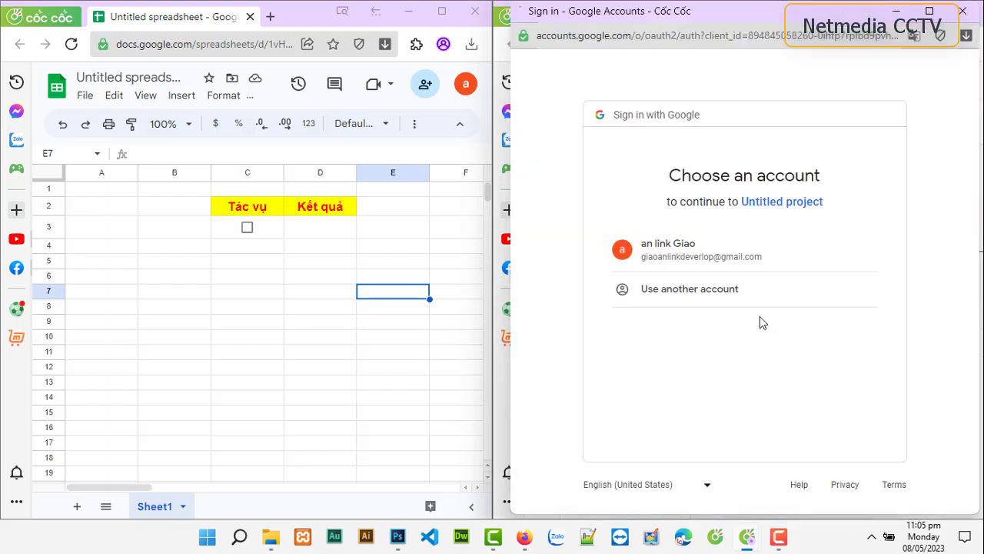
click(691, 258)
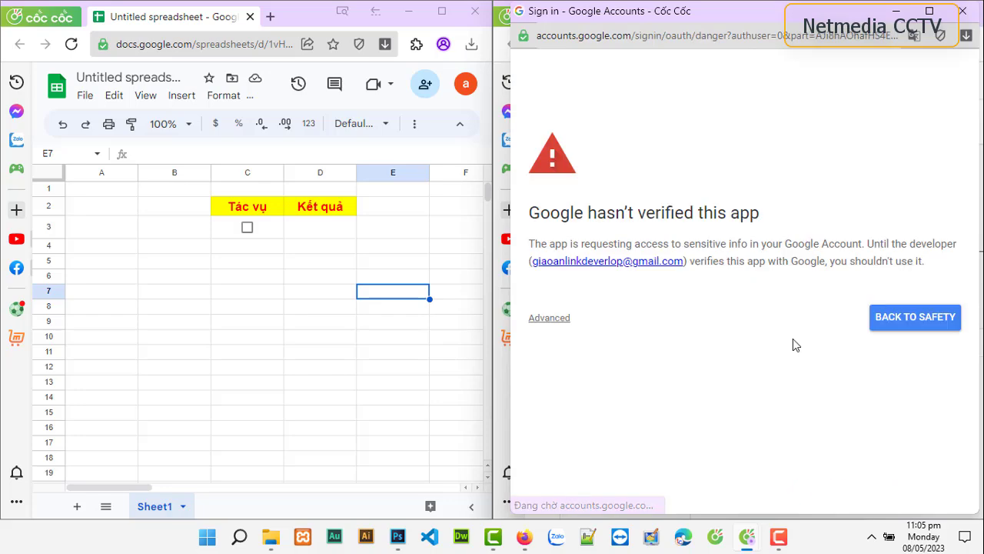
click(556, 319)
click(635, 424)
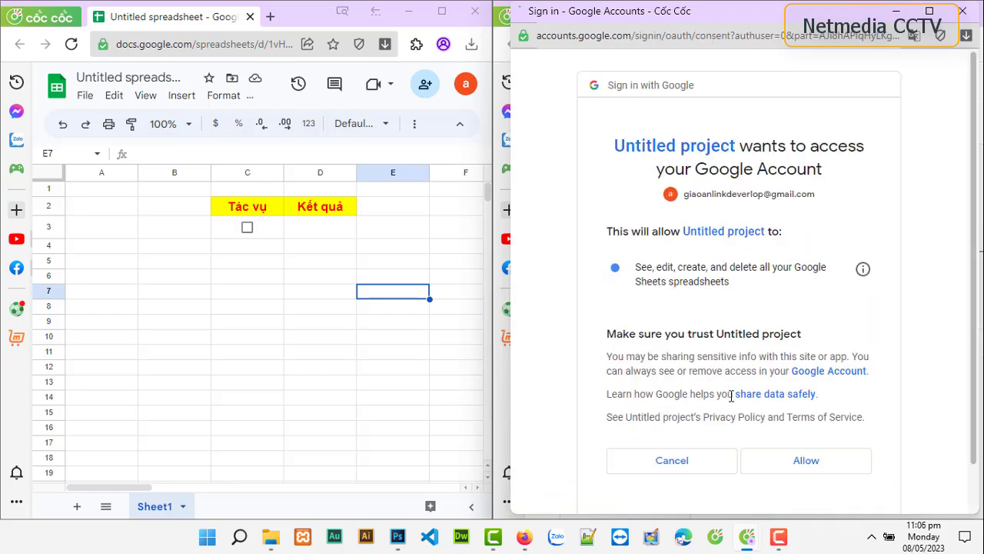
click(801, 409)
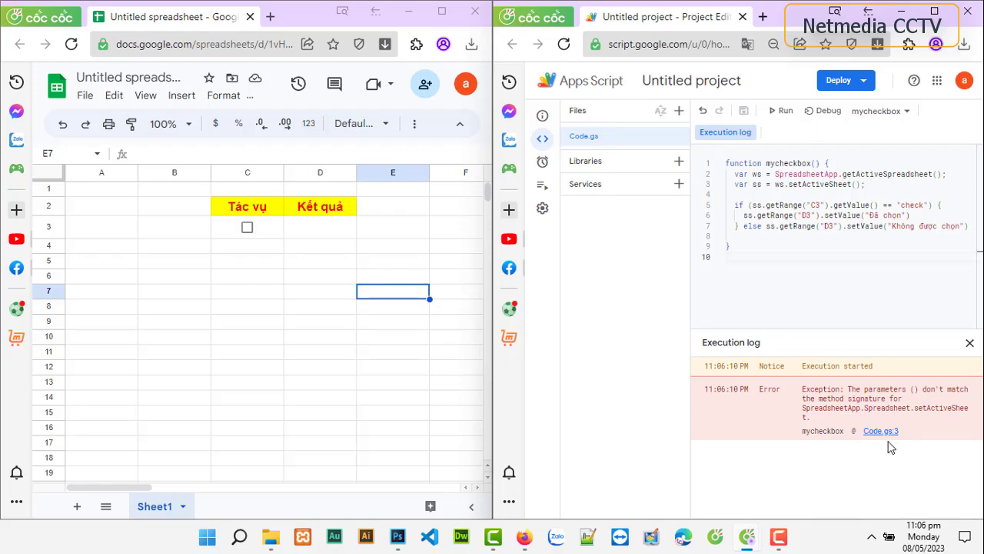
Step: Change setActiveSheet to getActiveSheet on line 3 and save the script
click(810, 184)
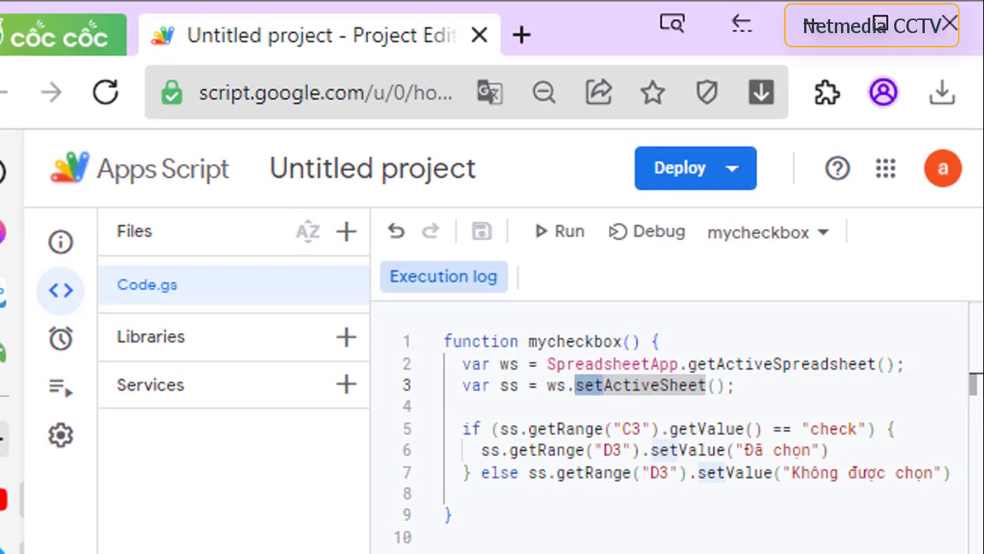
key(Delete)
text(g)
click(605, 428)
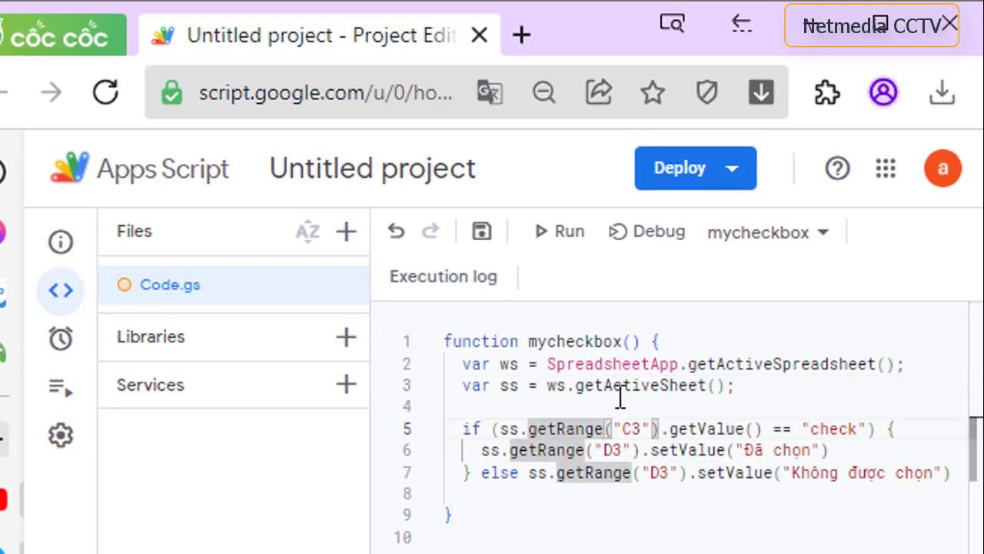
click(482, 234)
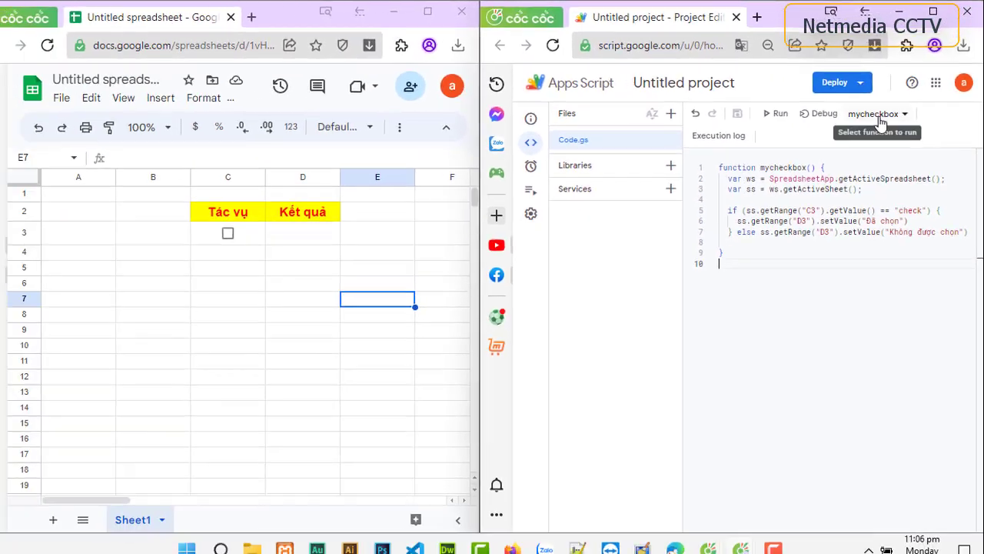
Step: Run the script, tick C3, rerun it, and confirm D3 now reads 'Đã chọn'
click(782, 111)
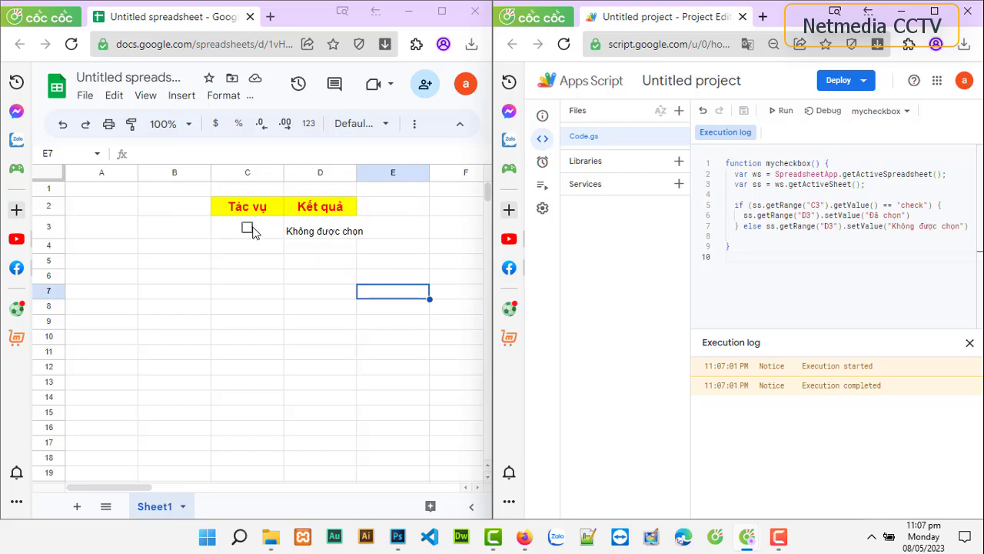
click(311, 236)
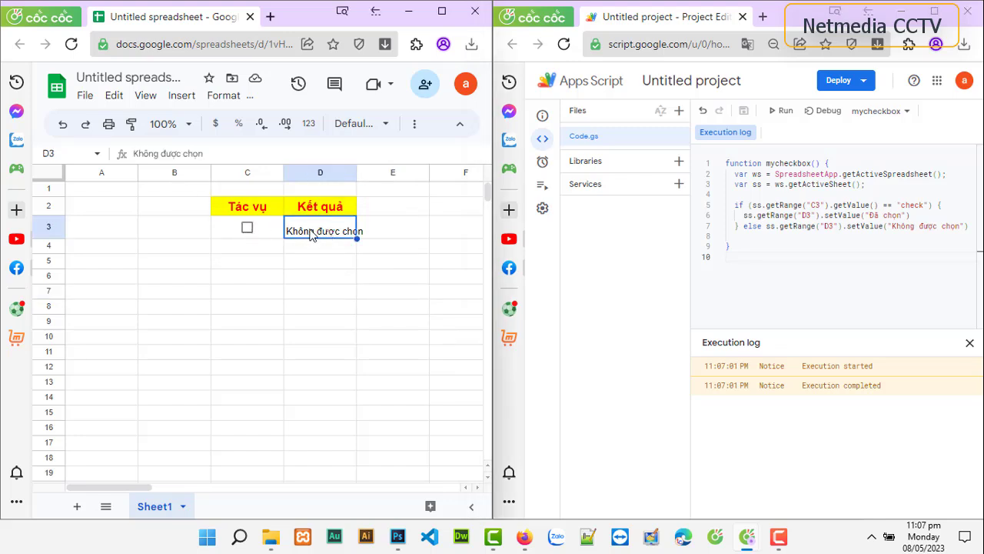
click(247, 229)
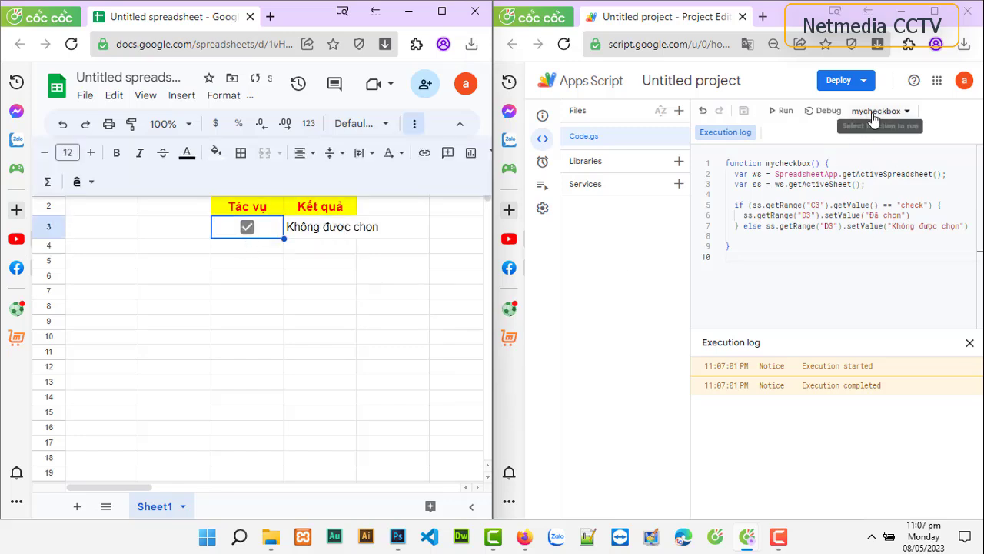
click(782, 110)
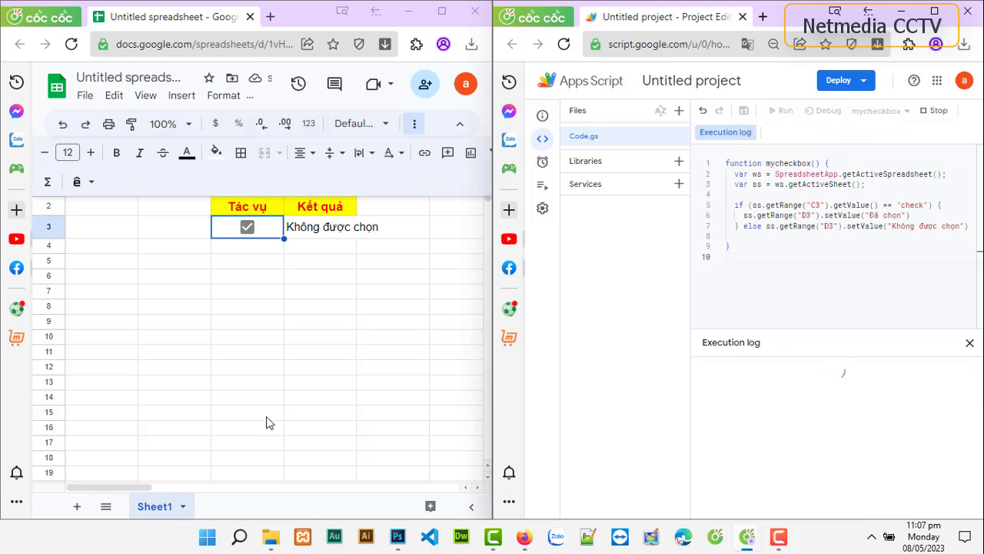
click(313, 251)
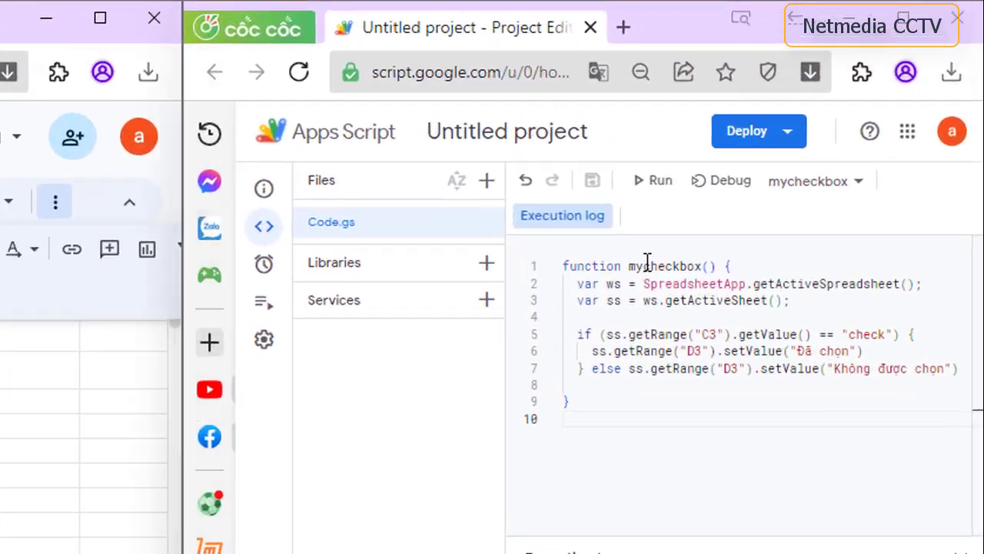
Step: Rename mycheckbox to onEdit(e) and save the script
double_click(632, 266)
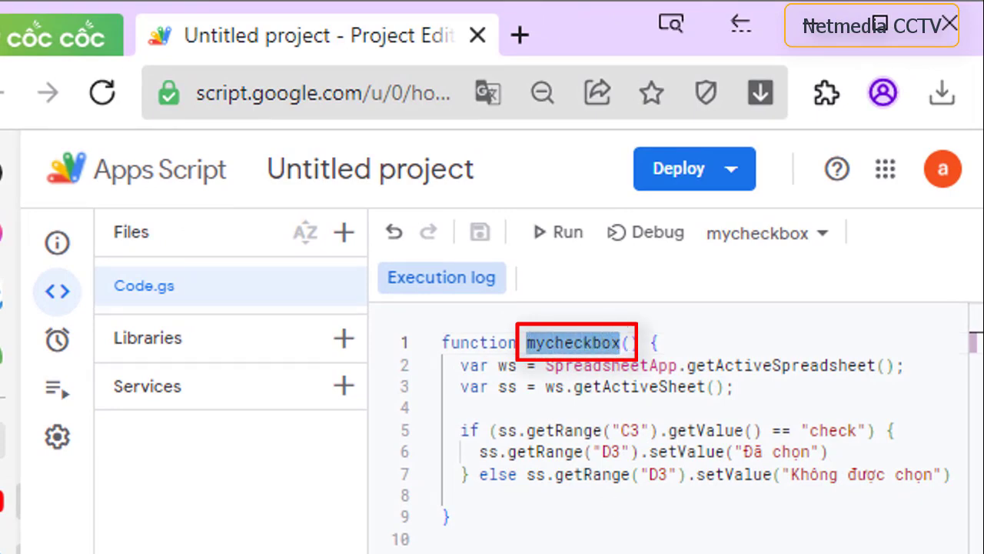
text(o)
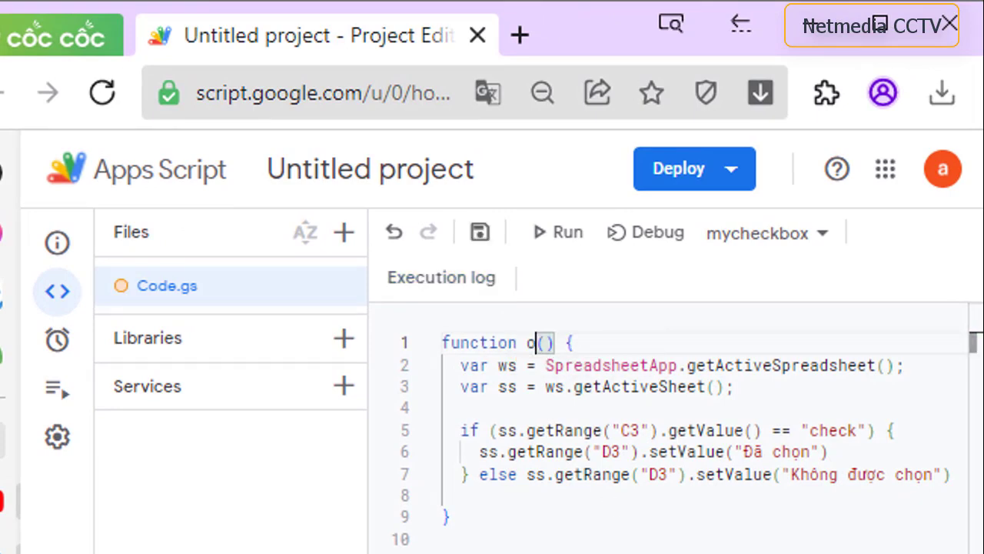
text(nEdit)
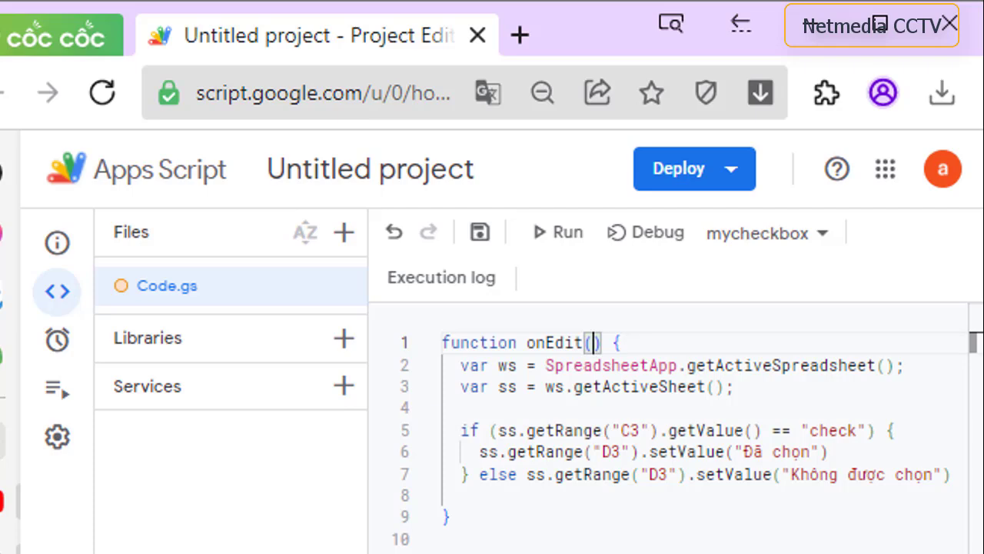
text(e)
click(602, 511)
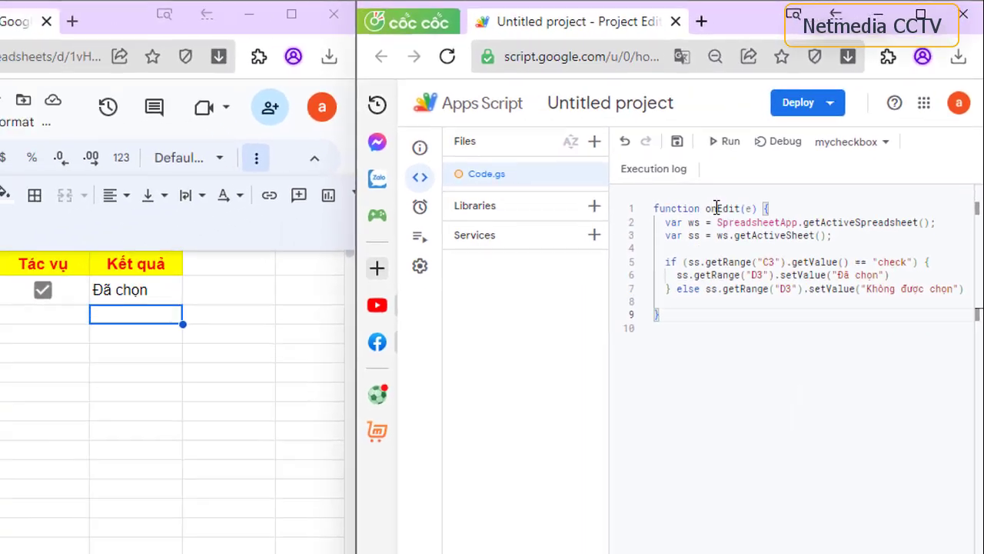
click(739, 113)
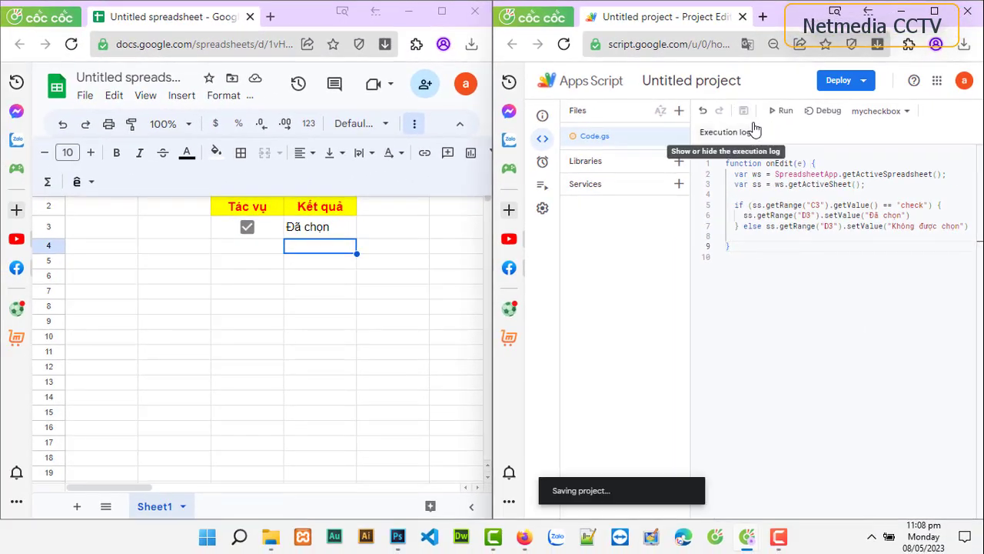
Step: Untick C3 so D3 auto-updates to 'Không được chọn', then tick C3 again
click(244, 228)
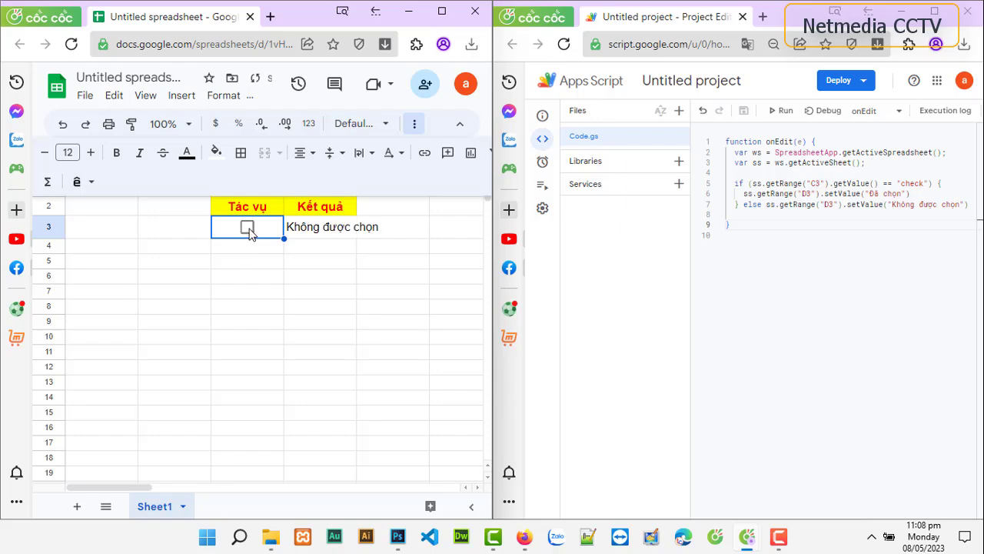
click(247, 227)
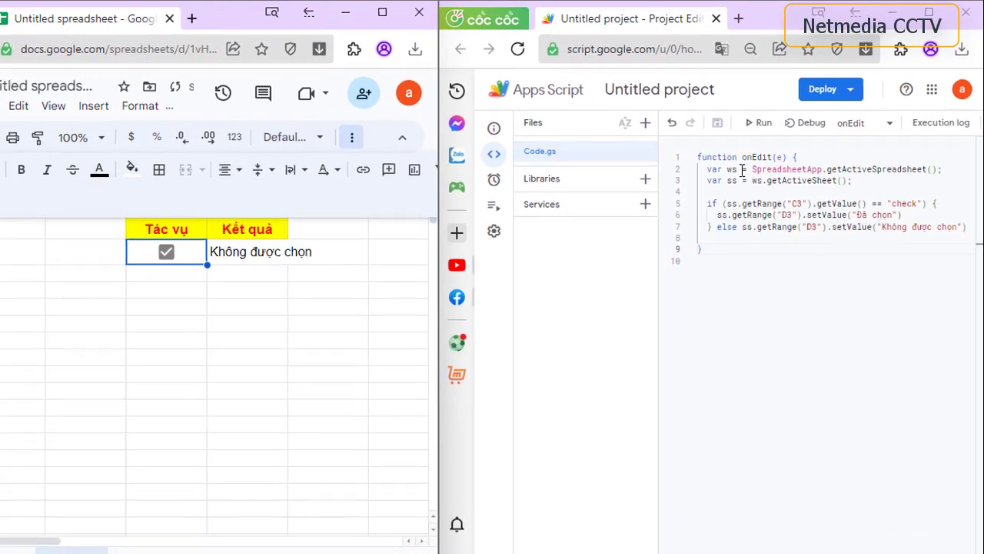